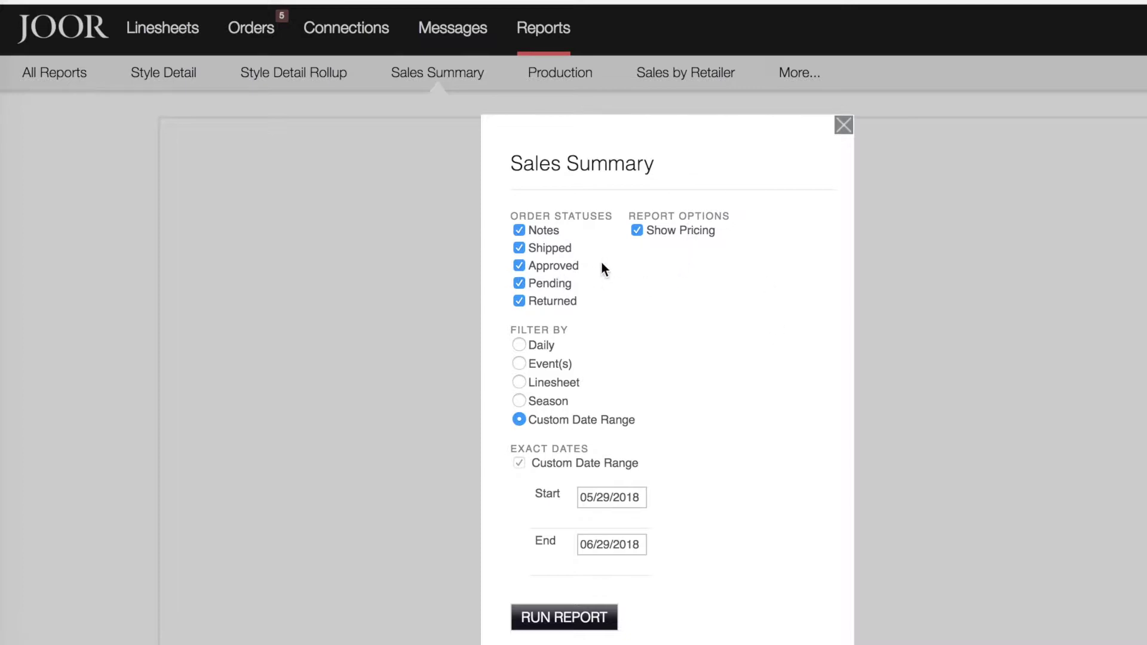
- Run the Sales Summary report for approved orders from 05/29/2018 to 06/29/2018 and export all its rows to Excel
{"action": "left_click", "coordinate": [519, 232]}
{"action": "left_click", "coordinate": [607, 496]}
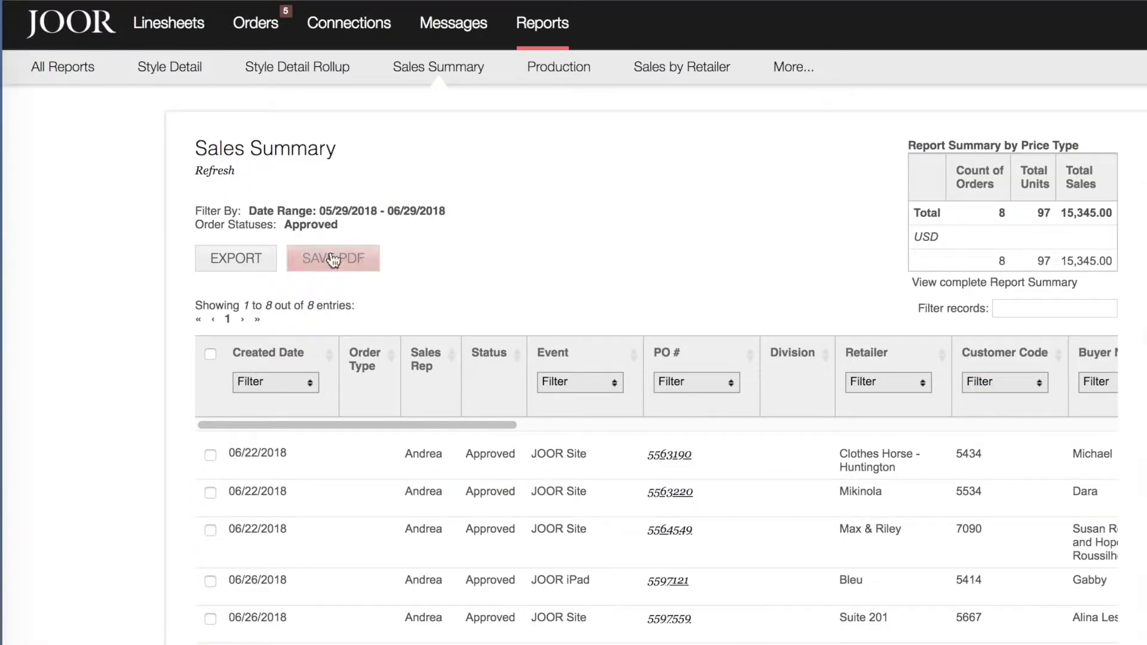
{"action": "left_click", "coordinate": [238, 257]}
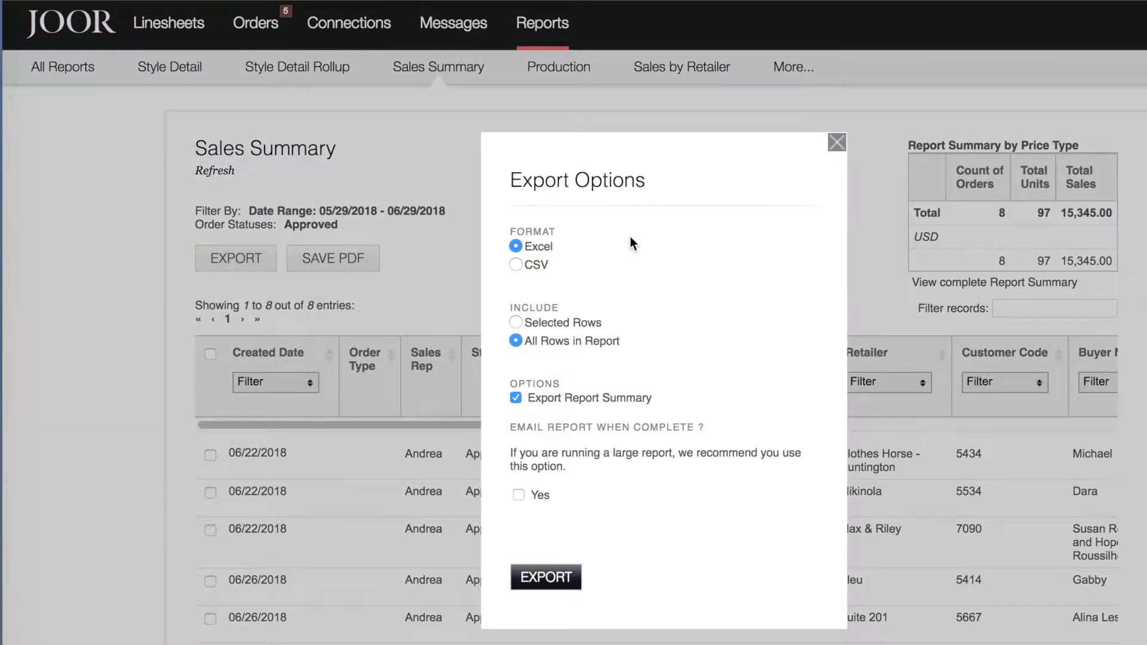
{"action": "left_click", "coordinate": [563, 592]}
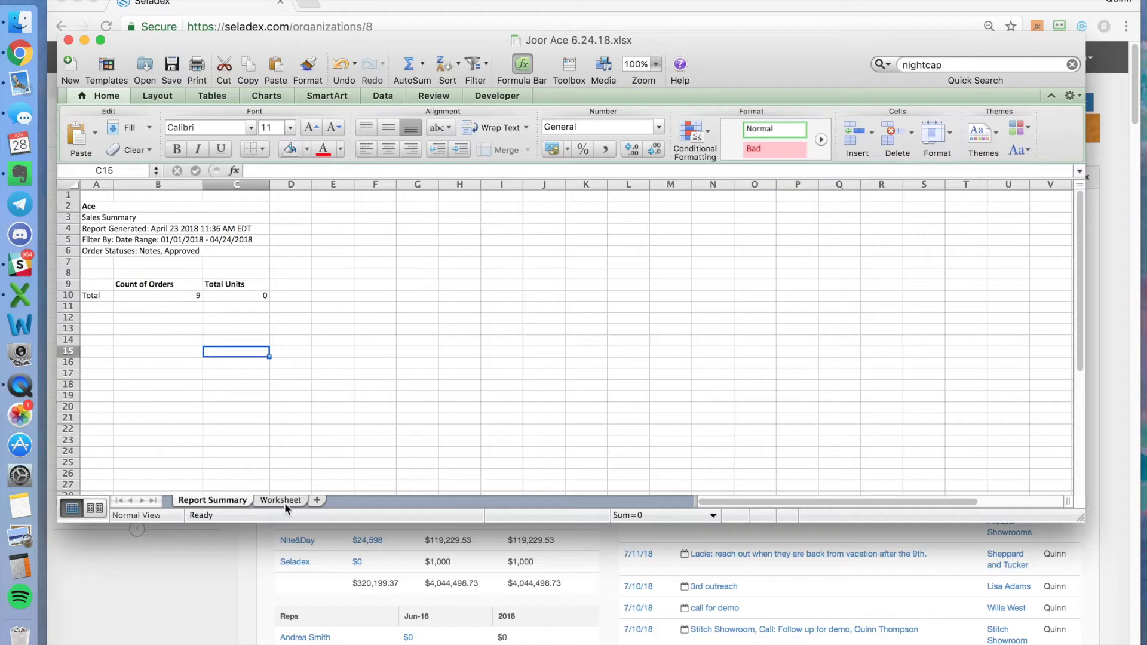
- Open the Worksheet sheet of Joor Ace 6.24.18.xlsx in Excel and examine the brand name, sales reps and retailers
{"action": "left_click", "coordinate": [321, 640]}
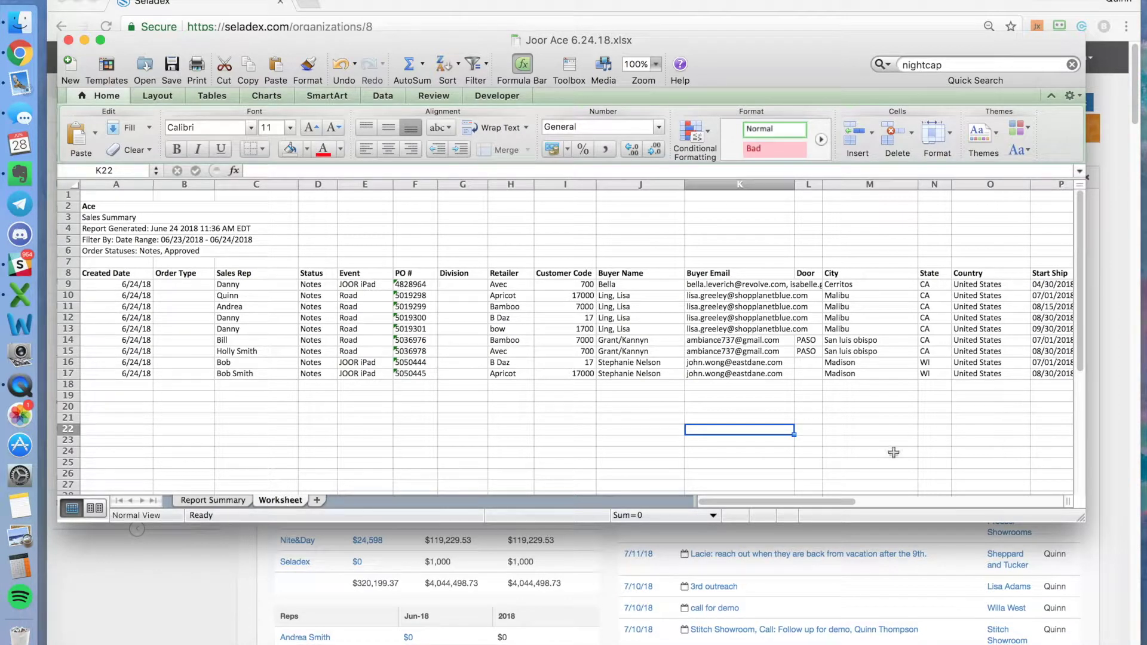
{"action": "left_click", "coordinate": [141, 206]}
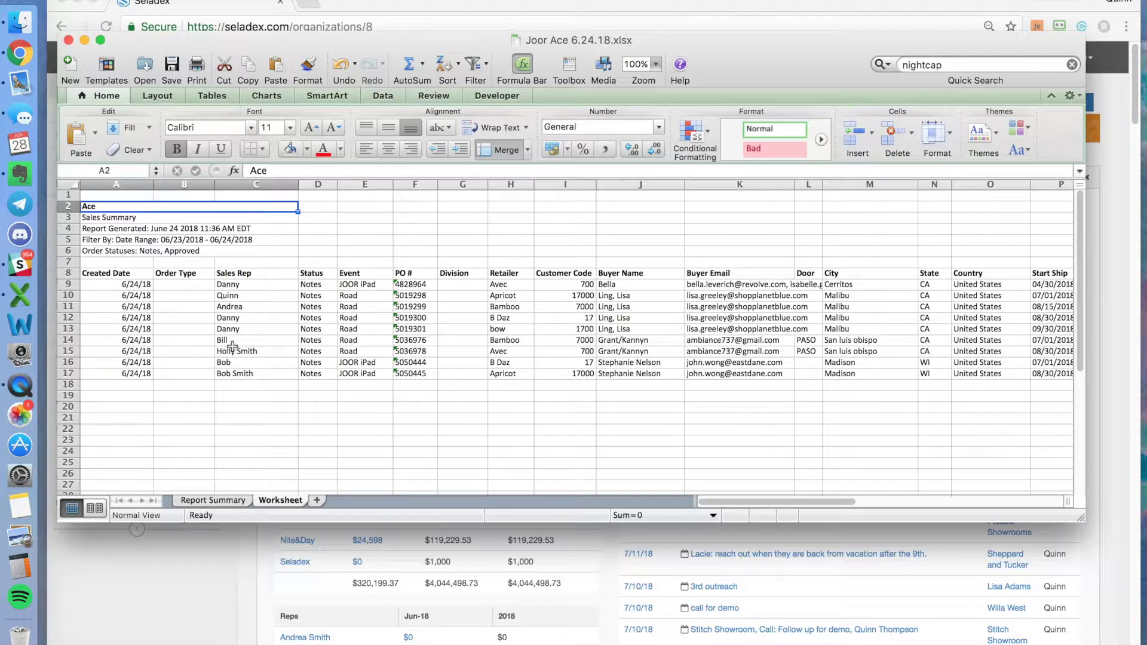
{"action": "left_click", "coordinate": [271, 285]}
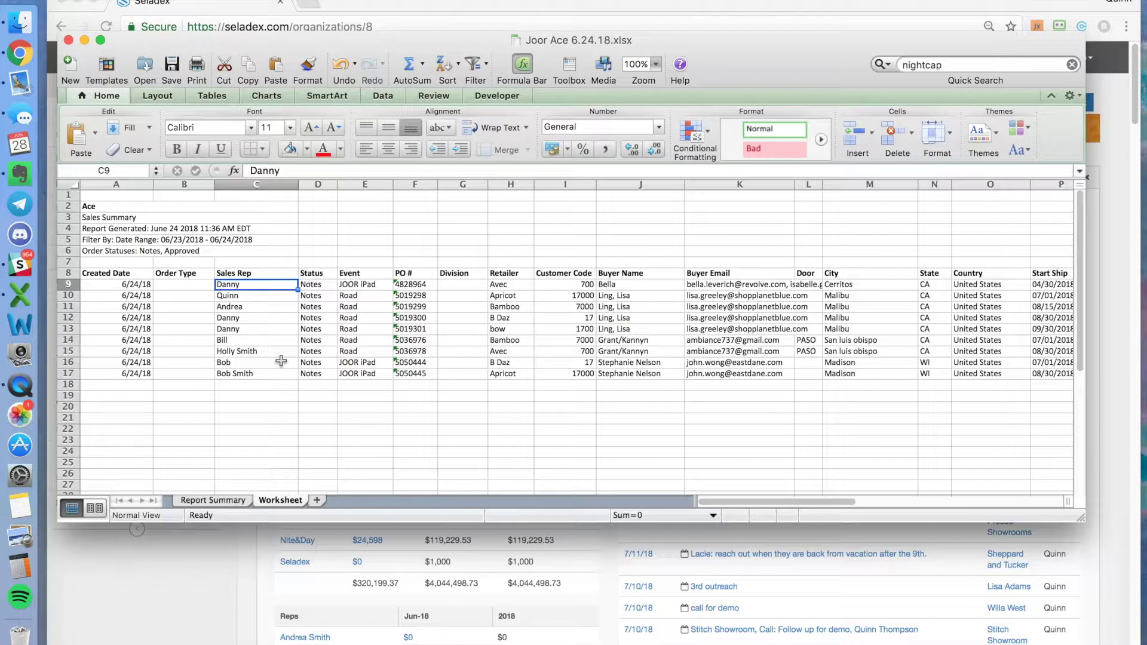
{"action": "left_click", "coordinate": [245, 342]}
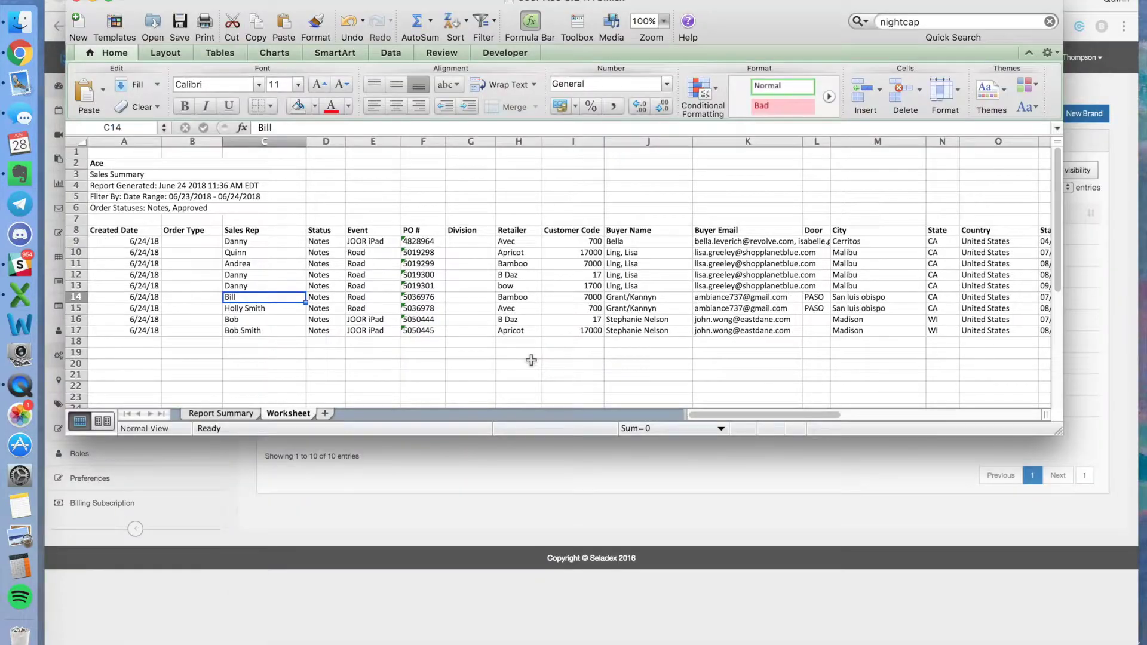
{"action": "left_click", "coordinate": [531, 361]}
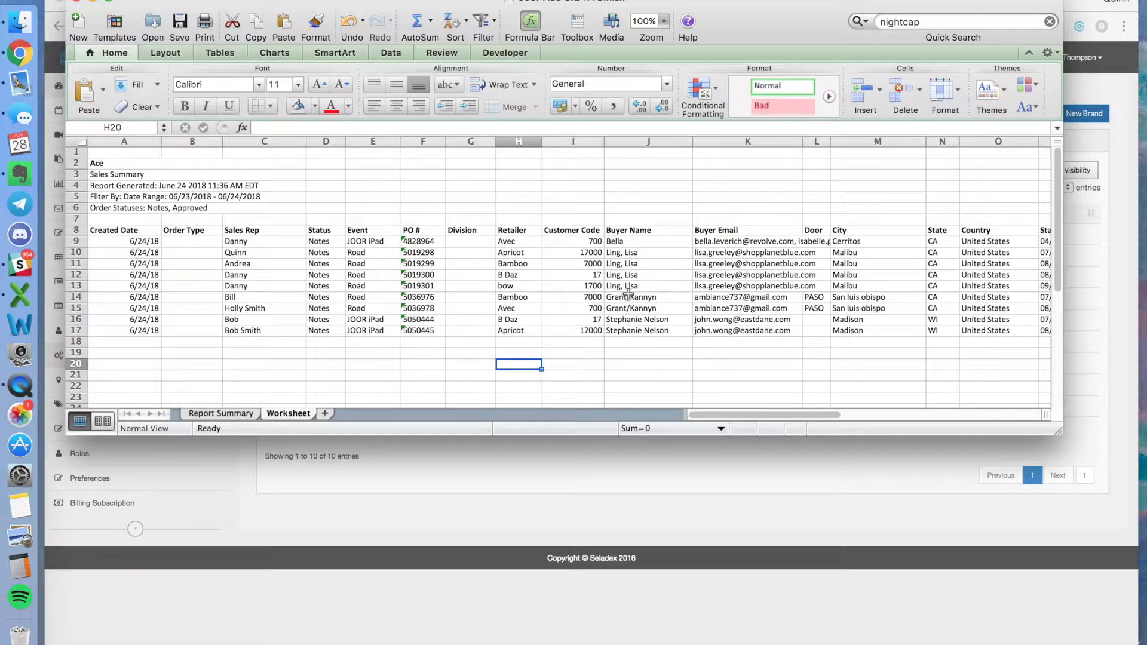
{"action": "left_click", "coordinate": [584, 278]}
{"action": "key", "text": "BackSpace"}
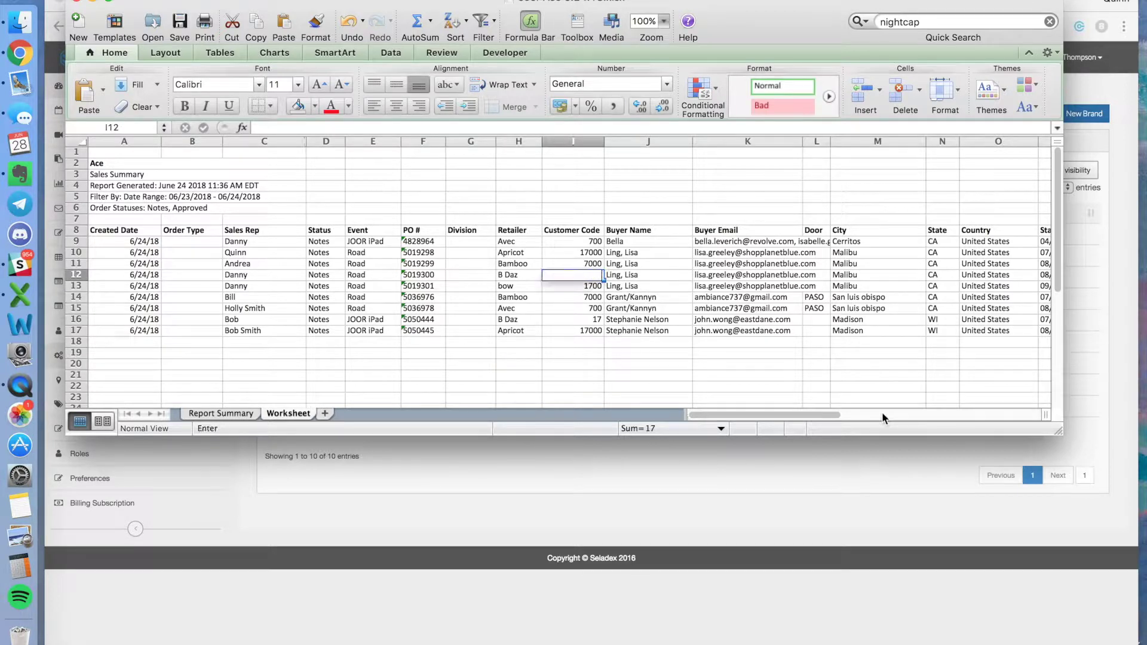
{"action": "left_click", "coordinate": [725, 196]}
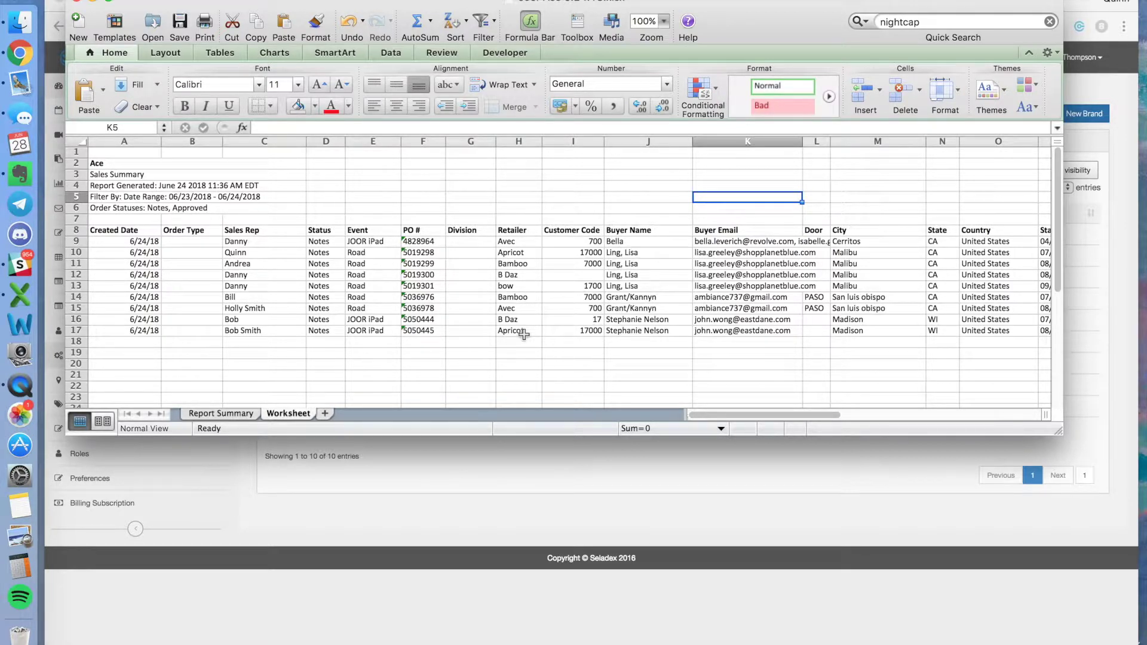
- Switch to Seladex, open the accounts list and show the External IDs column in the account table
{"action": "left_click", "coordinate": [572, 484]}
{"action": "left_click", "coordinate": [87, 158]}
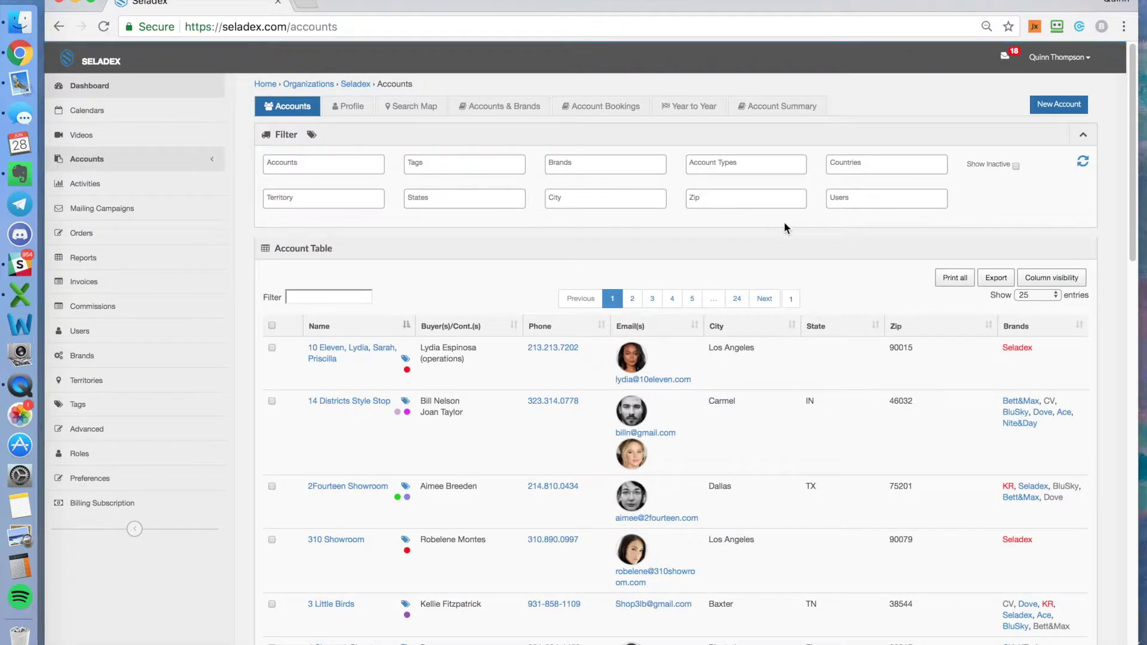
{"action": "left_click", "coordinate": [1072, 278]}
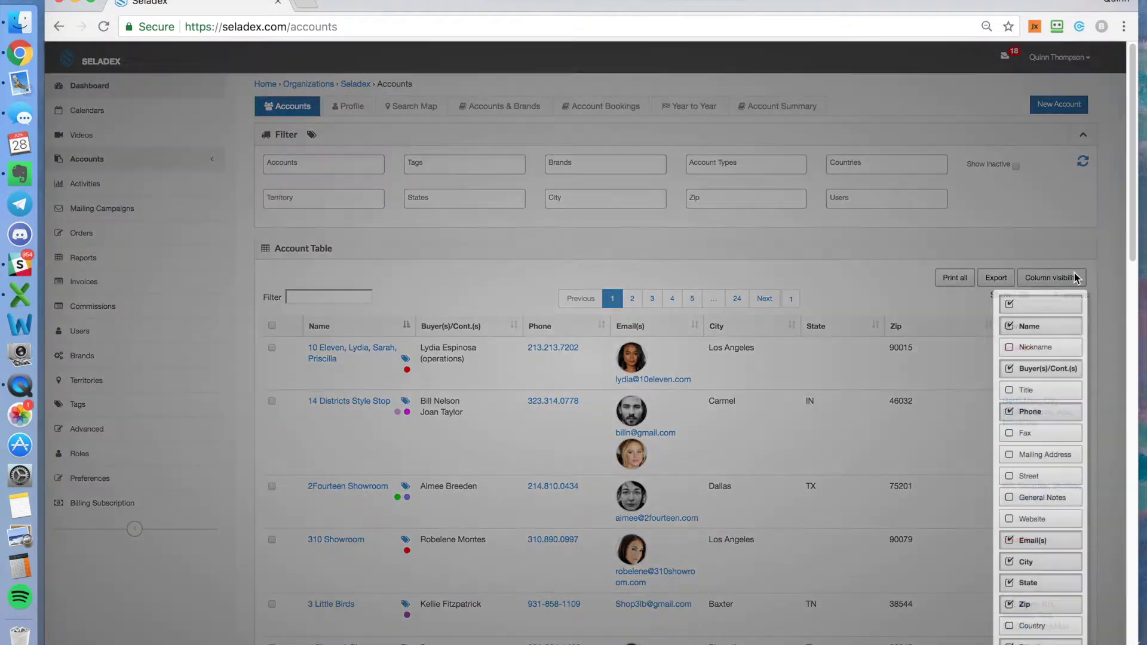
{"action": "scroll", "coordinate": [1069, 487], "scroll_direction": "down", "scroll_amount": 3}
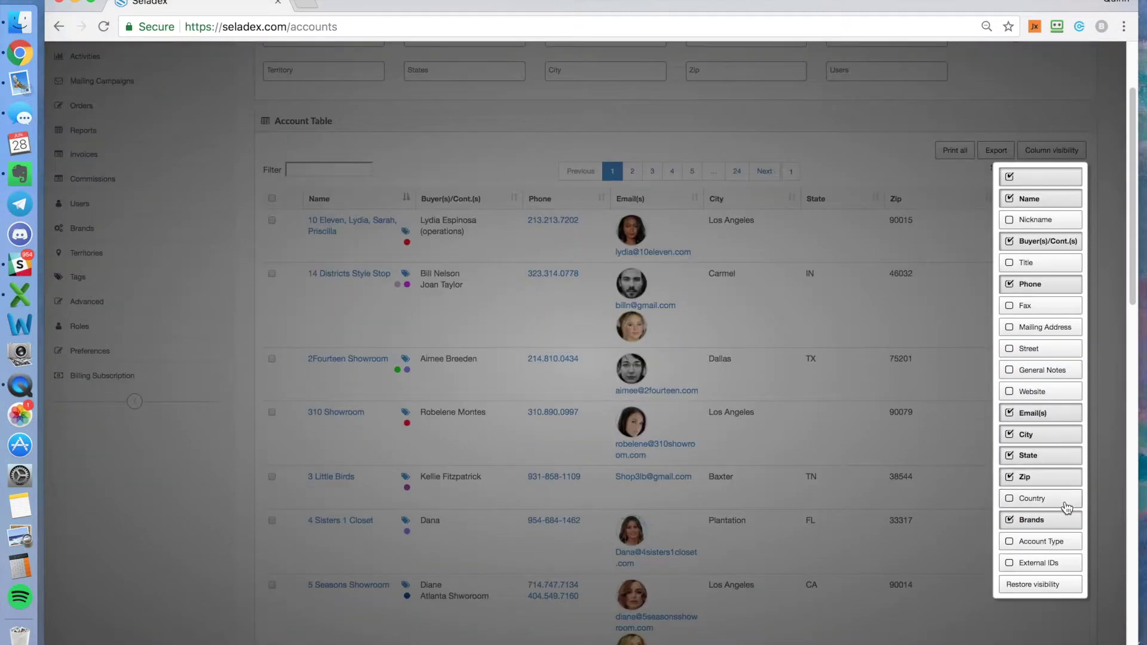
{"action": "left_click", "coordinate": [1040, 563]}
{"action": "left_click", "coordinate": [915, 153]}
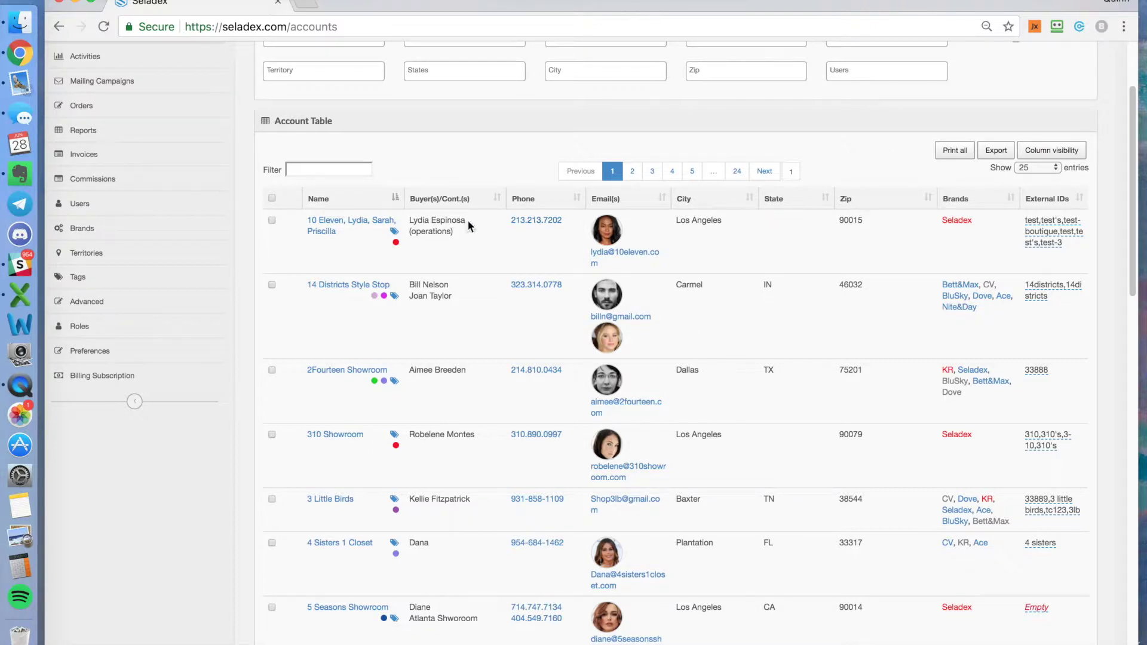
- Check the first retailer in the Excel worksheet, return to Seladex and filter the account table for "avec"
{"action": "left_click", "coordinate": [20, 301]}
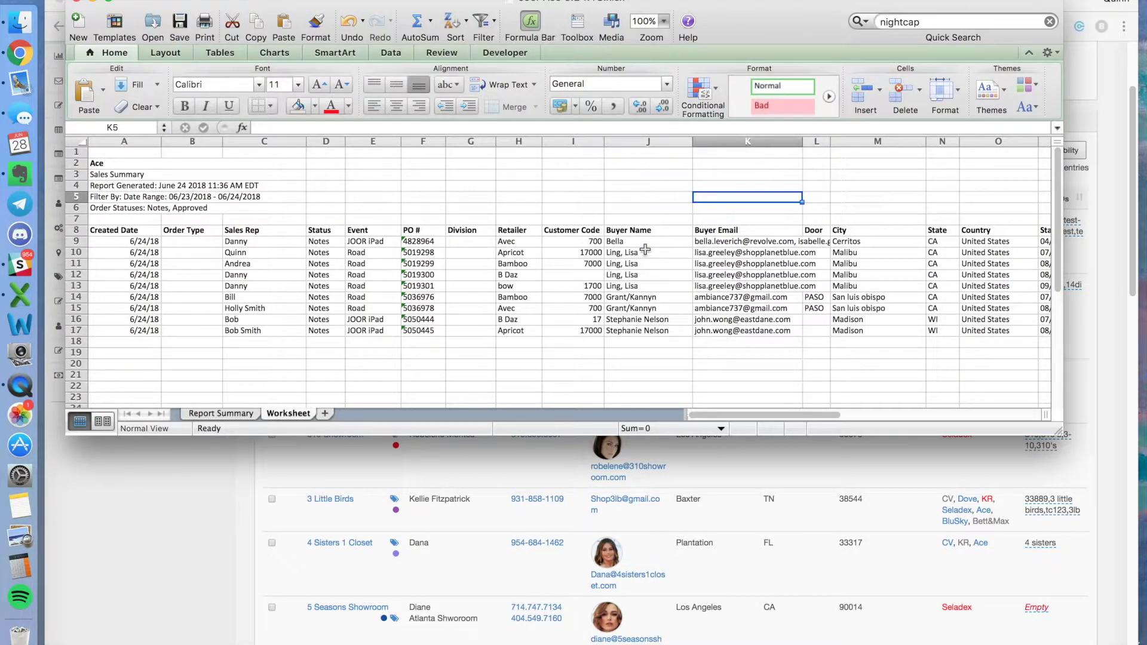
{"action": "left_click", "coordinate": [845, 479]}
{"action": "left_click", "coordinate": [316, 170]}
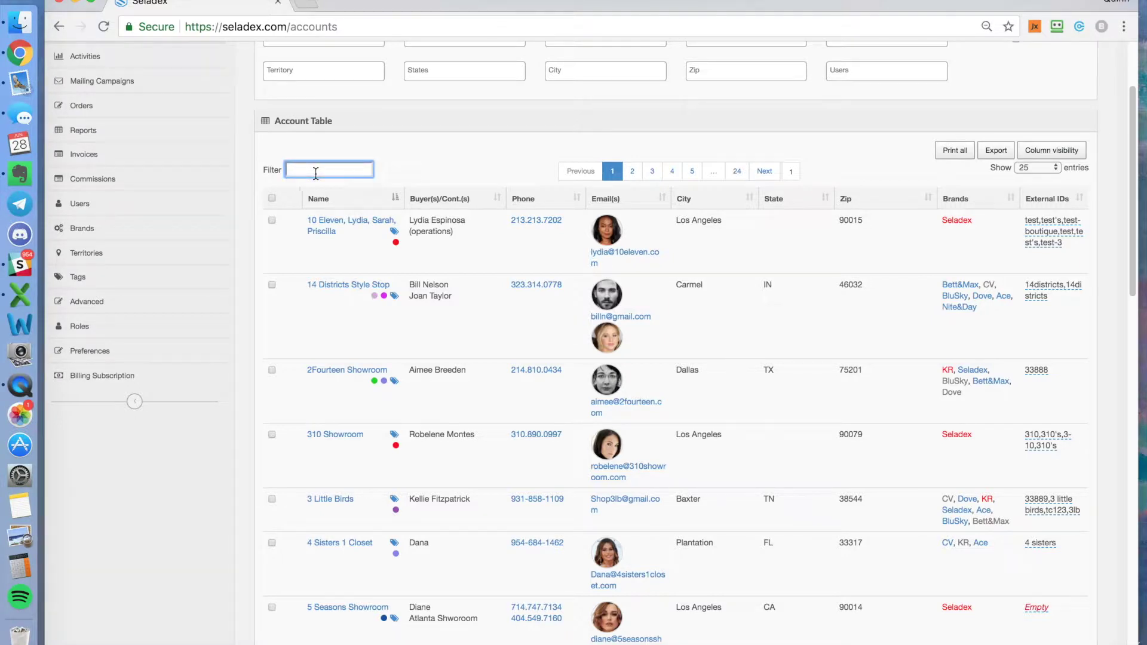
{"action": "type", "text": "avec"}
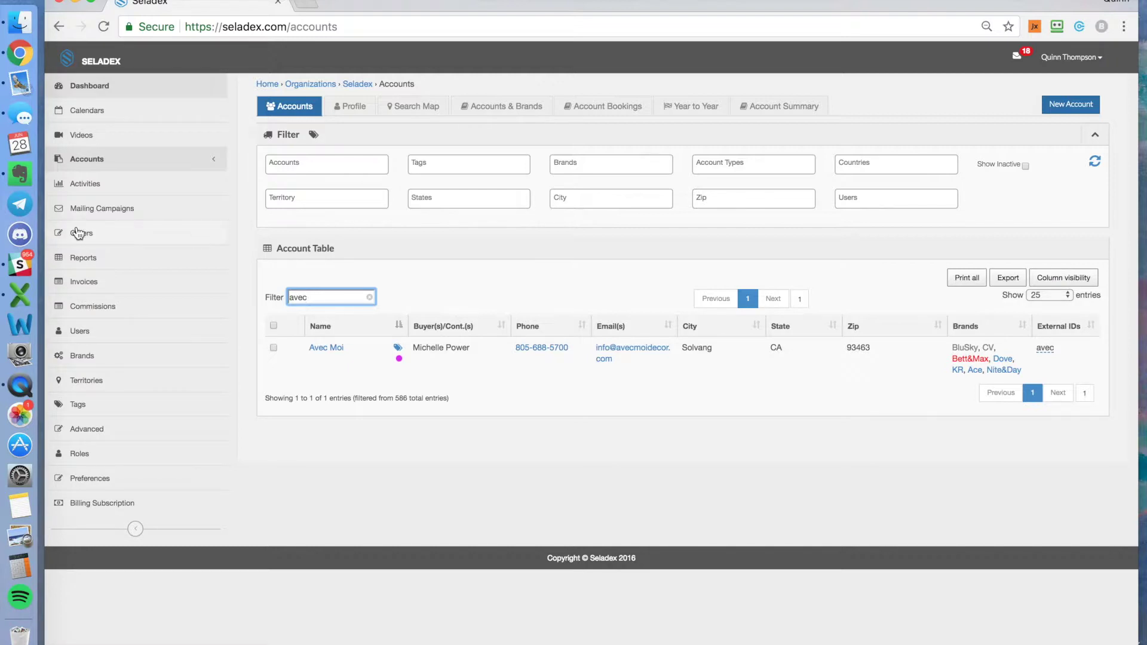
- Check the next retailer in the Excel worksheet, return to Seladex and filter the account table for "apric"
{"action": "left_click", "coordinate": [20, 294]}
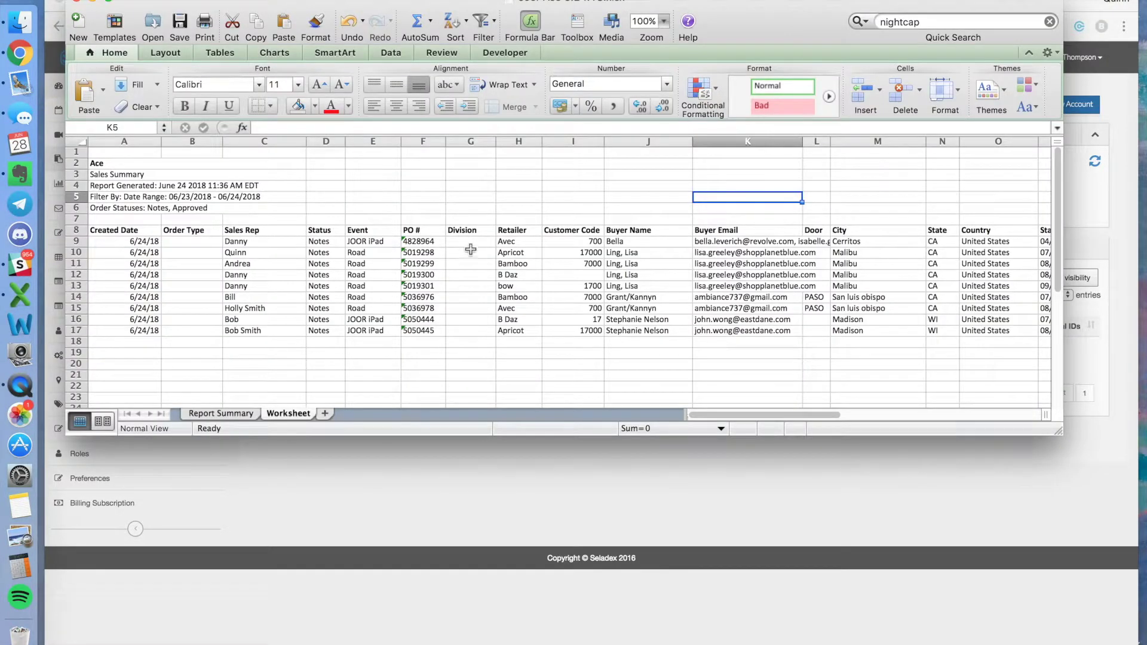
{"action": "left_click", "coordinate": [724, 489]}
{"action": "double_click", "coordinate": [330, 297]}
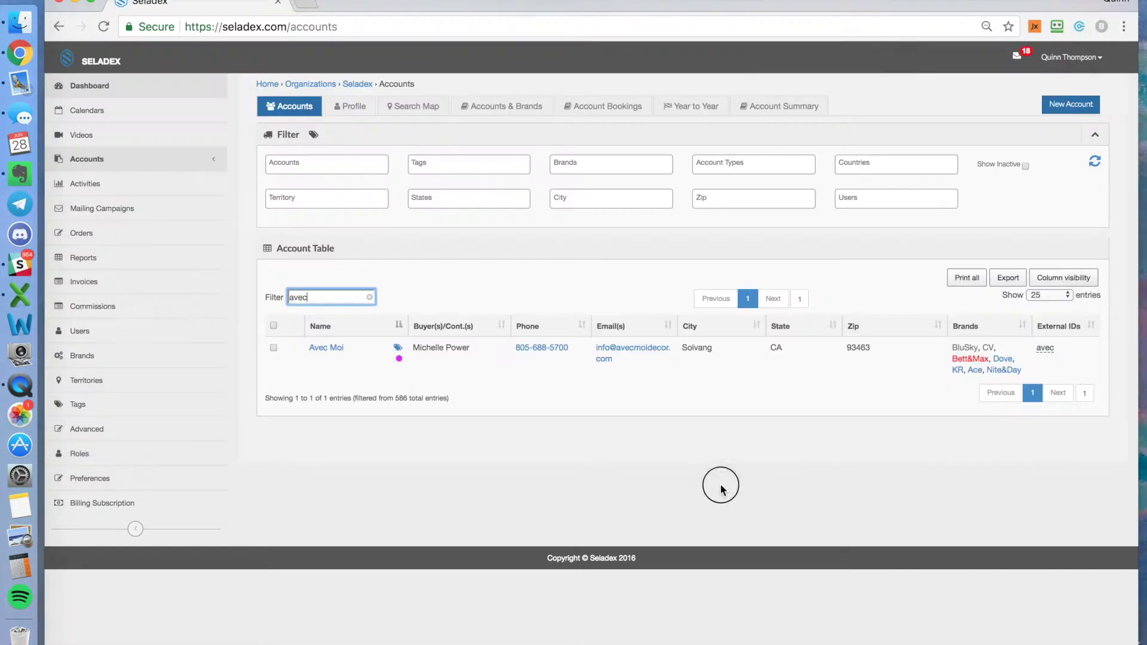
{"action": "type", "text": "apric"}
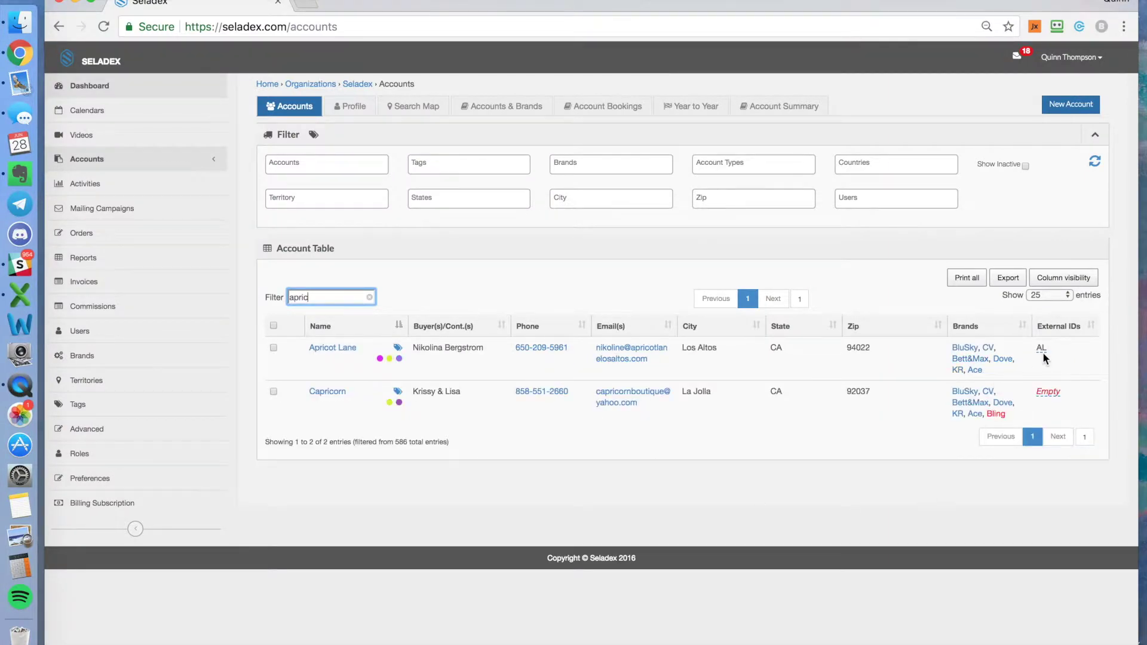
- Copy the retailer name Apricot from the Excel worksheet and add it to the External IDs of Apricot Lane in Seladex
{"action": "left_click_drag", "start_coordinate": [448, 3], "coordinate": [440, 261]}
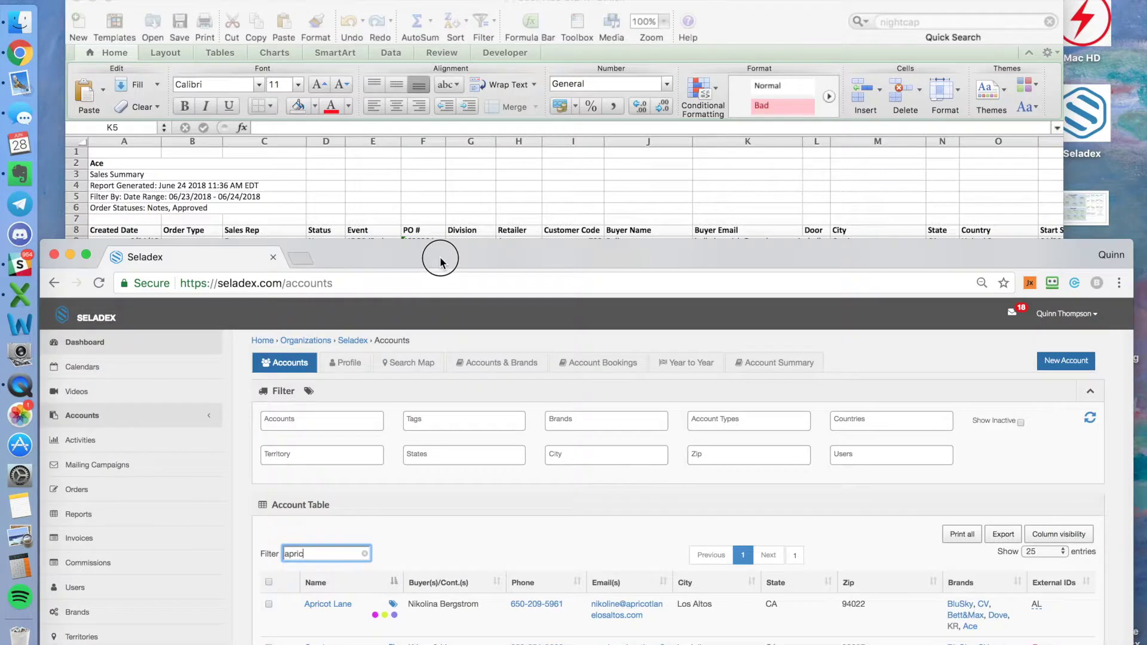
{"action": "left_click", "coordinate": [610, 192]}
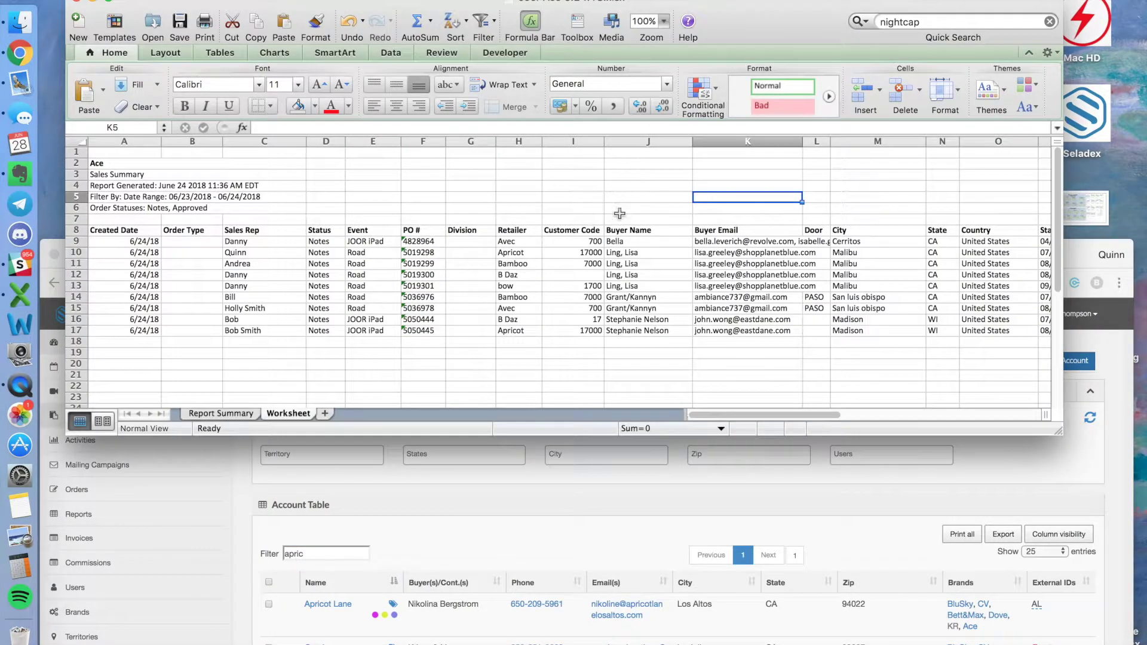
{"action": "left_click", "coordinate": [524, 256]}
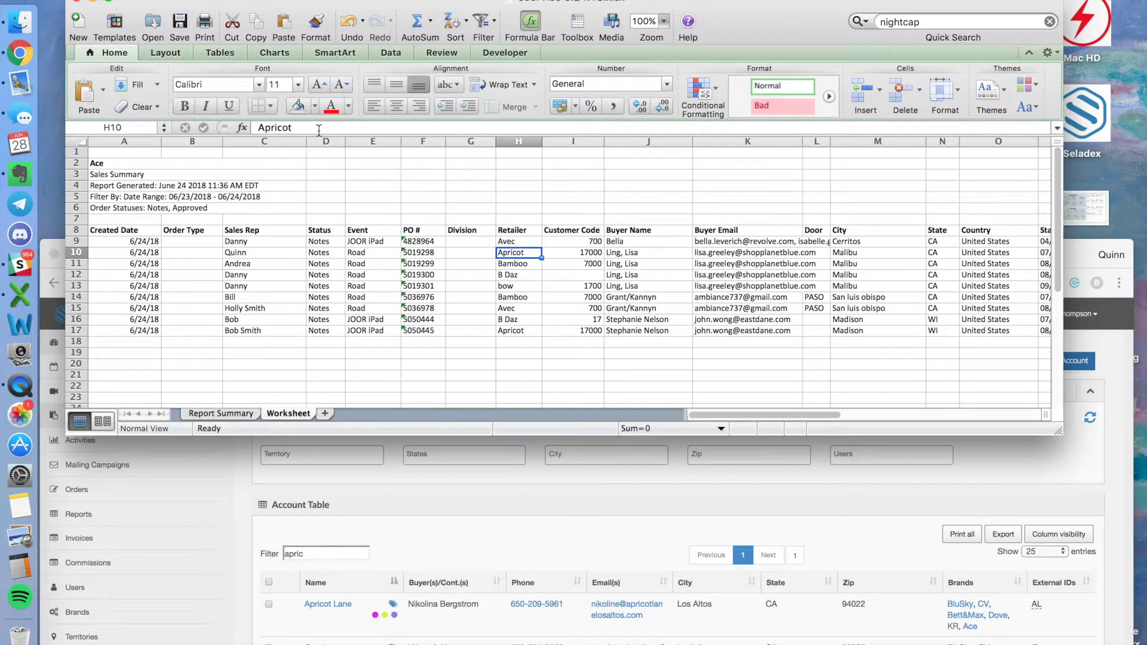
{"action": "left_click", "coordinate": [206, 120]}
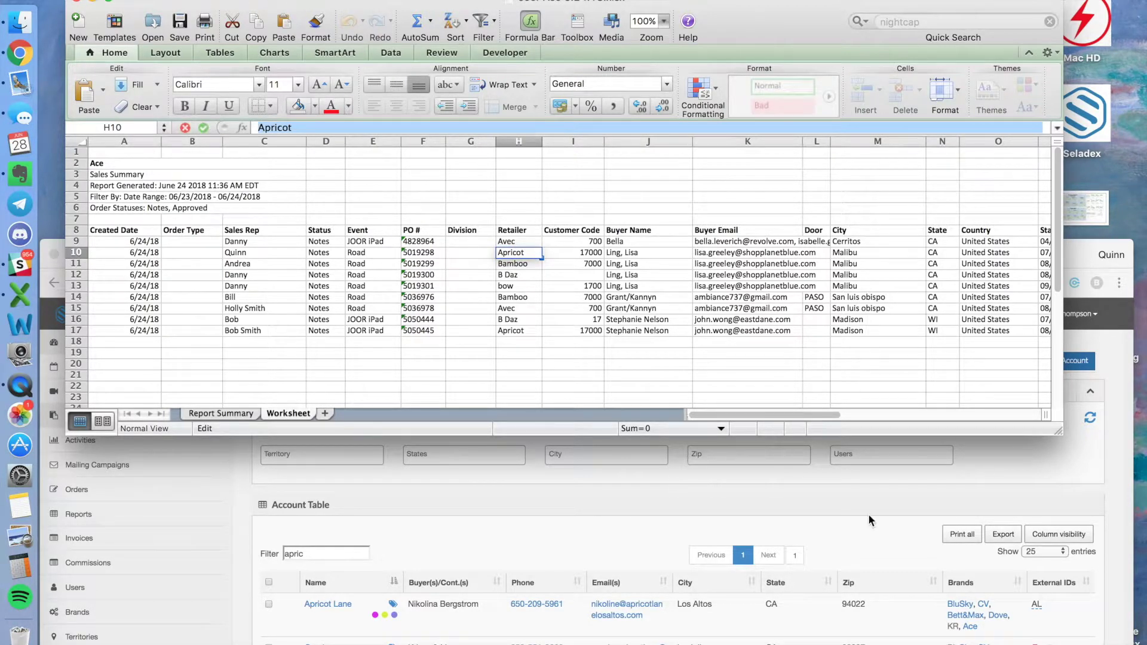
{"action": "left_click", "coordinate": [869, 515]}
{"action": "type", "text": "Apricot"}
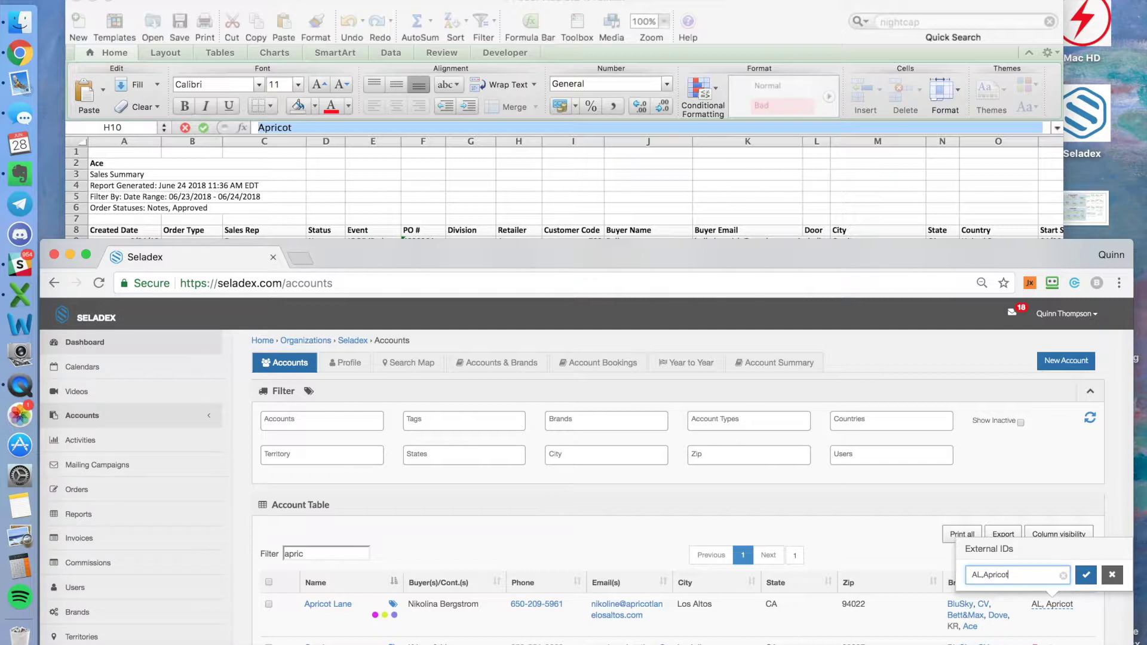
{"action": "left_click", "coordinate": [1086, 576]}
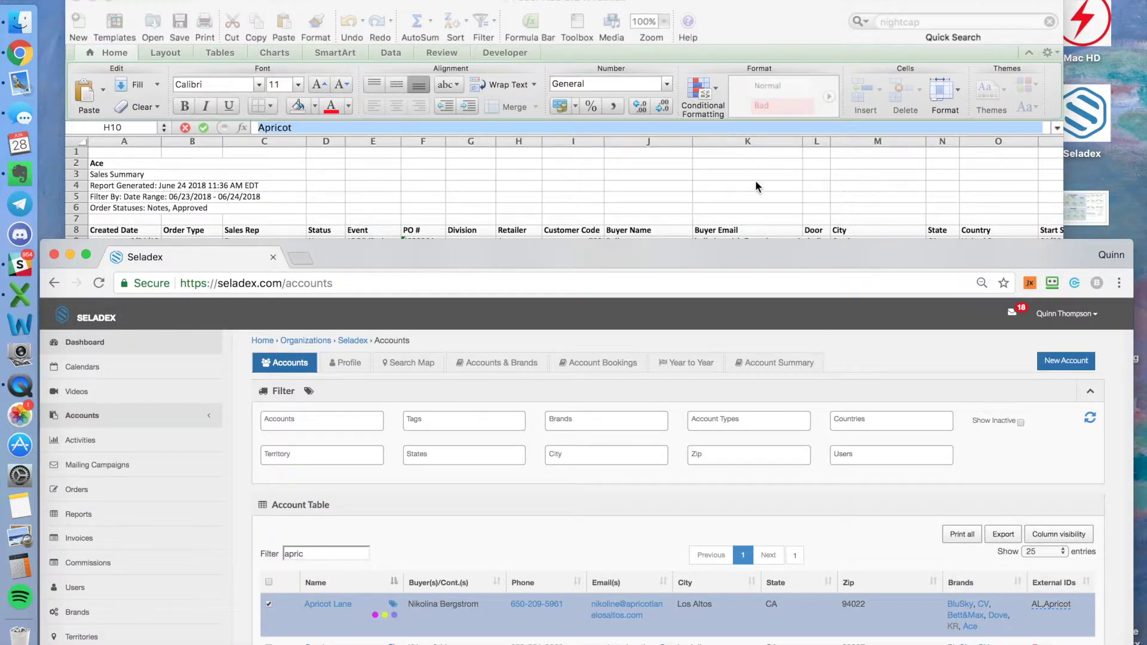
- Leave the Apricot cell in the Excel worksheet and filter the Seladex account table for "bamboo"
{"action": "left_click", "coordinate": [755, 182]}
{"action": "key", "text": "Tab"}
{"action": "left_click", "coordinate": [689, 537]}
{"action": "left_click", "coordinate": [311, 553]}
{"action": "key", "text": "super+a"}
{"action": "type", "text": "ba"}
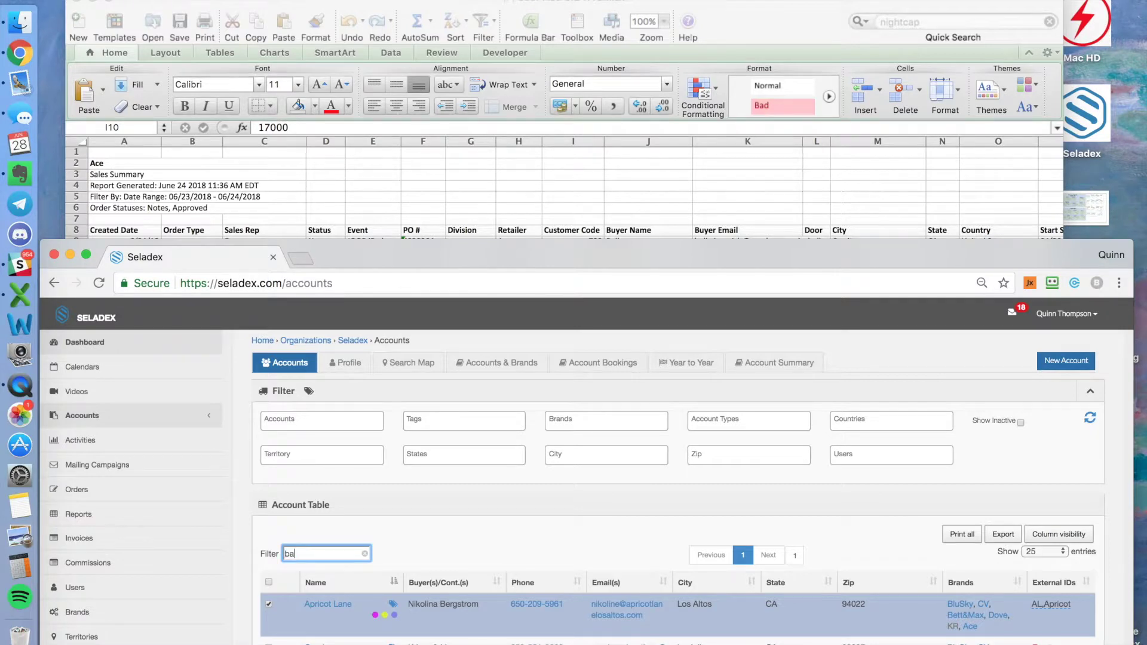
{"action": "type", "text": "mboo"}
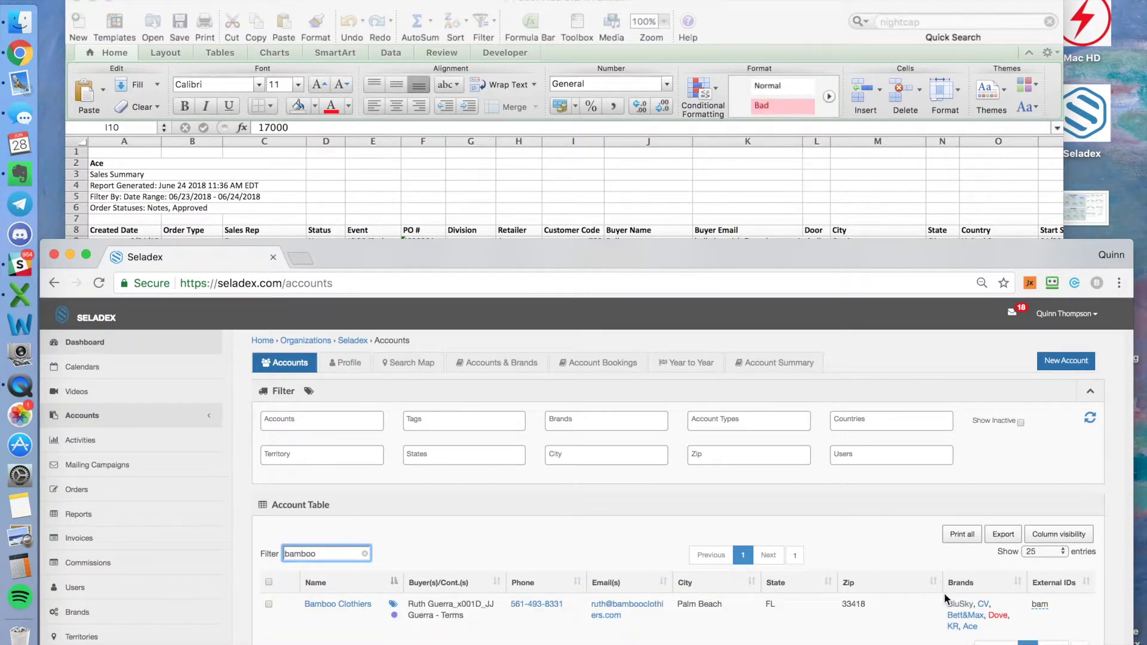
- Check Bamboo's customer code in the Excel worksheet and add it to the External IDs of Bamboo Clothiers in Seladex
{"action": "left_click", "coordinate": [668, 181]}
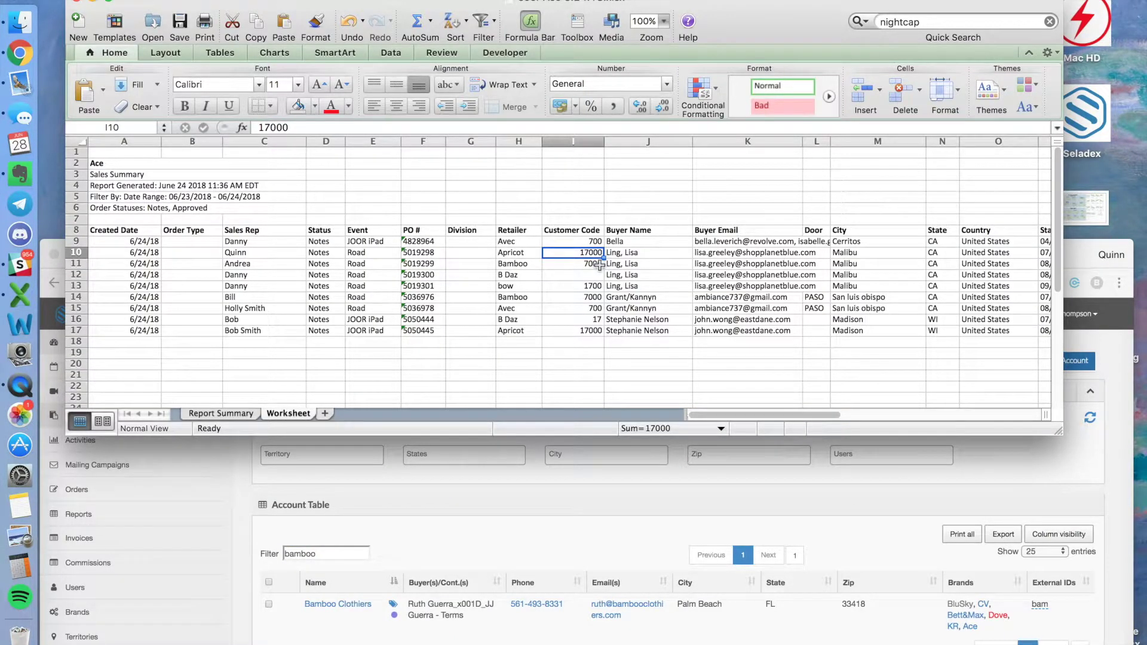
{"action": "left_click", "coordinate": [963, 523]}
{"action": "left_click", "coordinate": [1036, 603]}
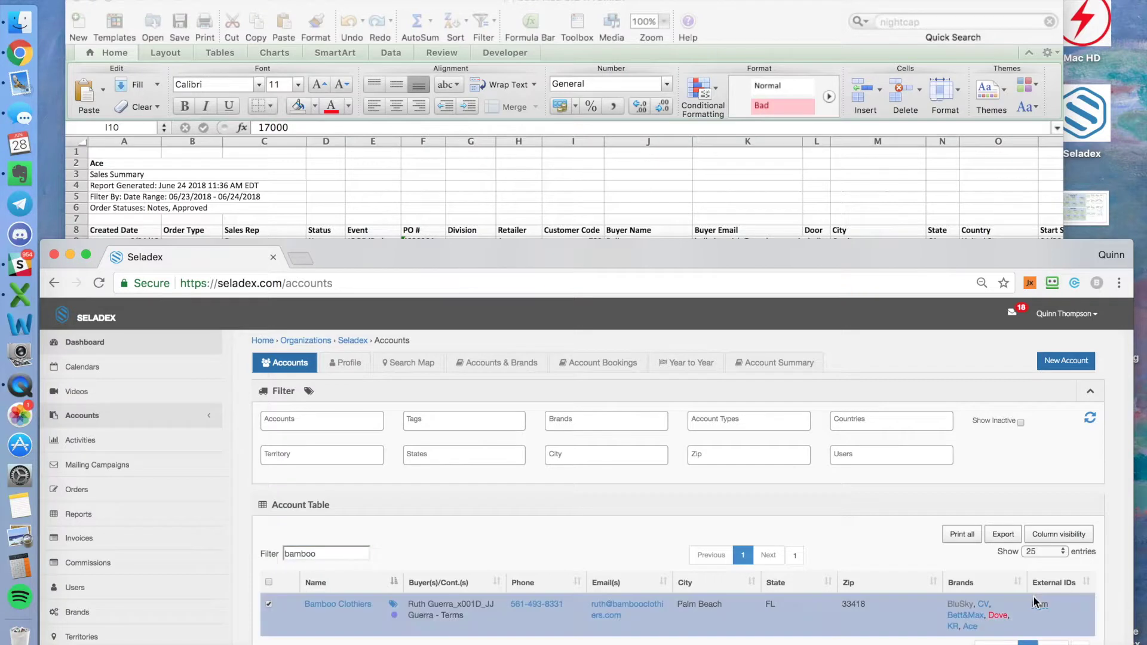
{"action": "left_click", "coordinate": [1036, 604]}
{"action": "type", "text": ","}
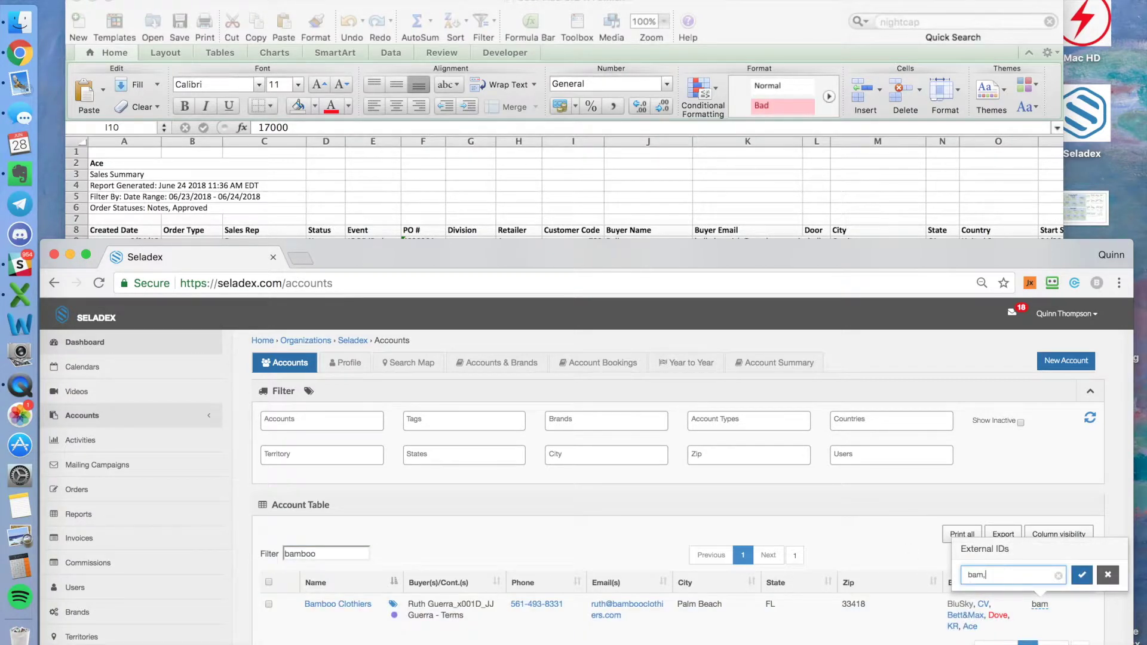
{"action": "type", "text": "7000"}
{"action": "left_click", "coordinate": [1081, 574]}
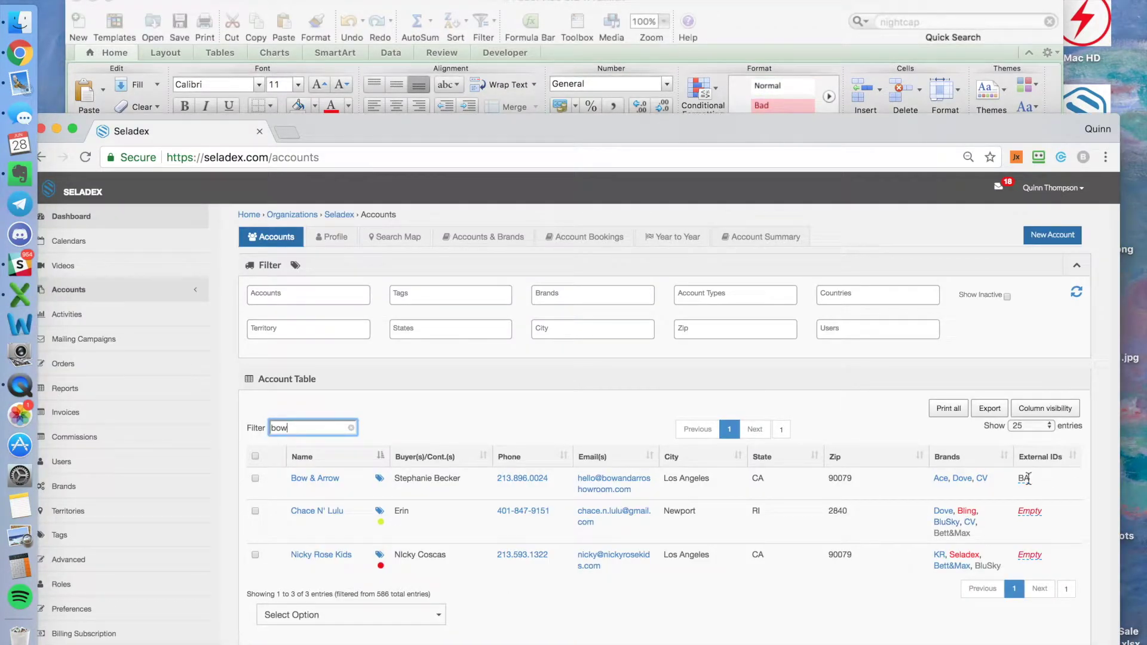
- Add the retailer name bow and its customer code to the External IDs of Bow & Arrow
{"action": "left_click_drag", "start_coordinate": [880, 133], "coordinate": [865, 154]}
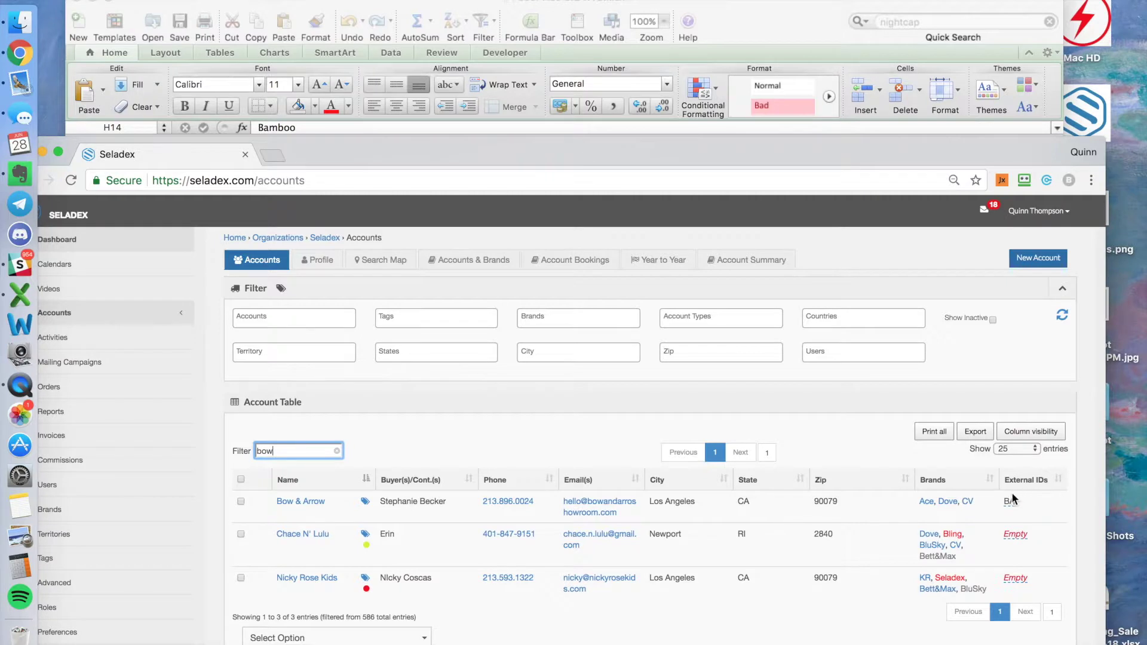
{"action": "left_click", "coordinate": [1016, 505]}
{"action": "left_click", "coordinate": [977, 471]}
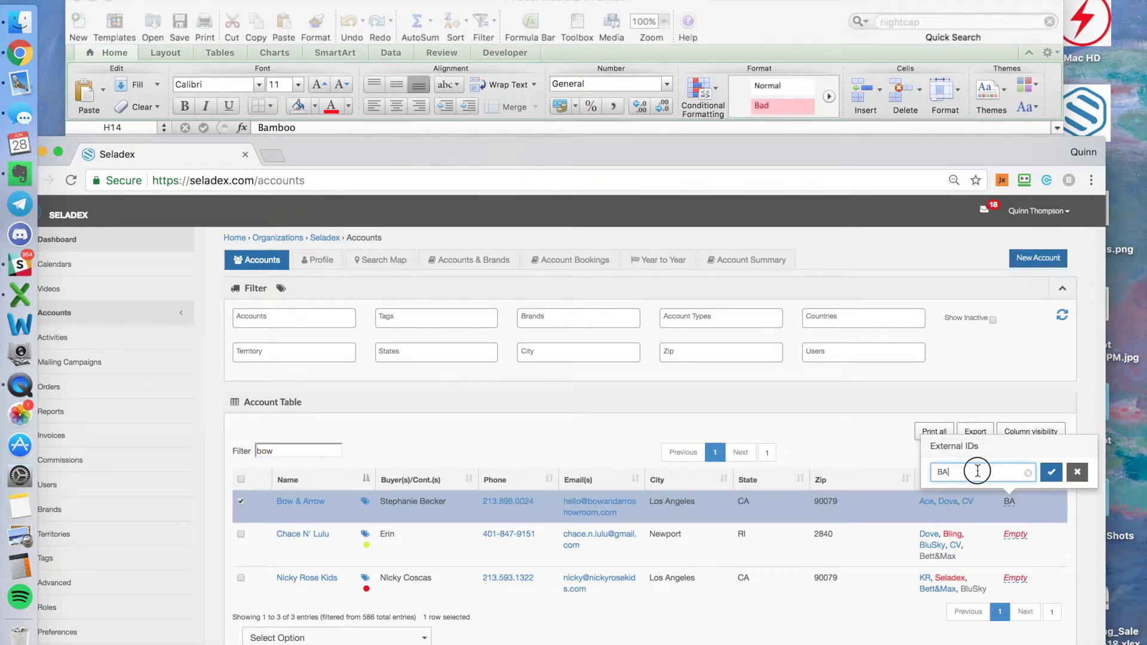
{"action": "type", "text": ", "}
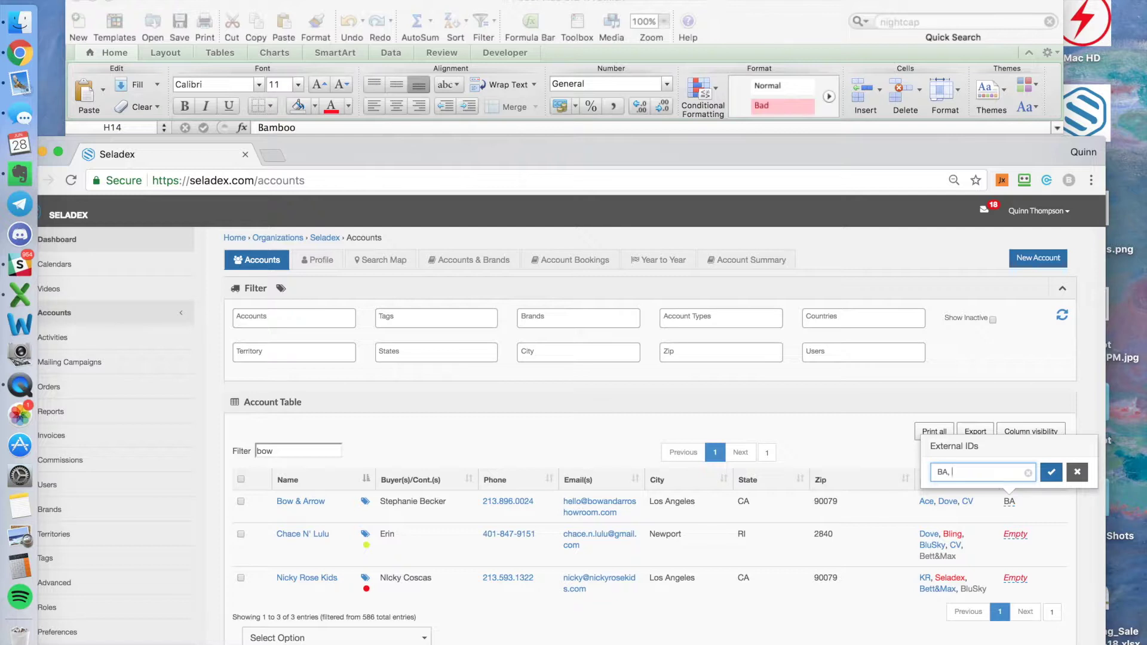
{"action": "type", "text": "bow,1700"}
{"action": "left_click", "coordinate": [1051, 472]}
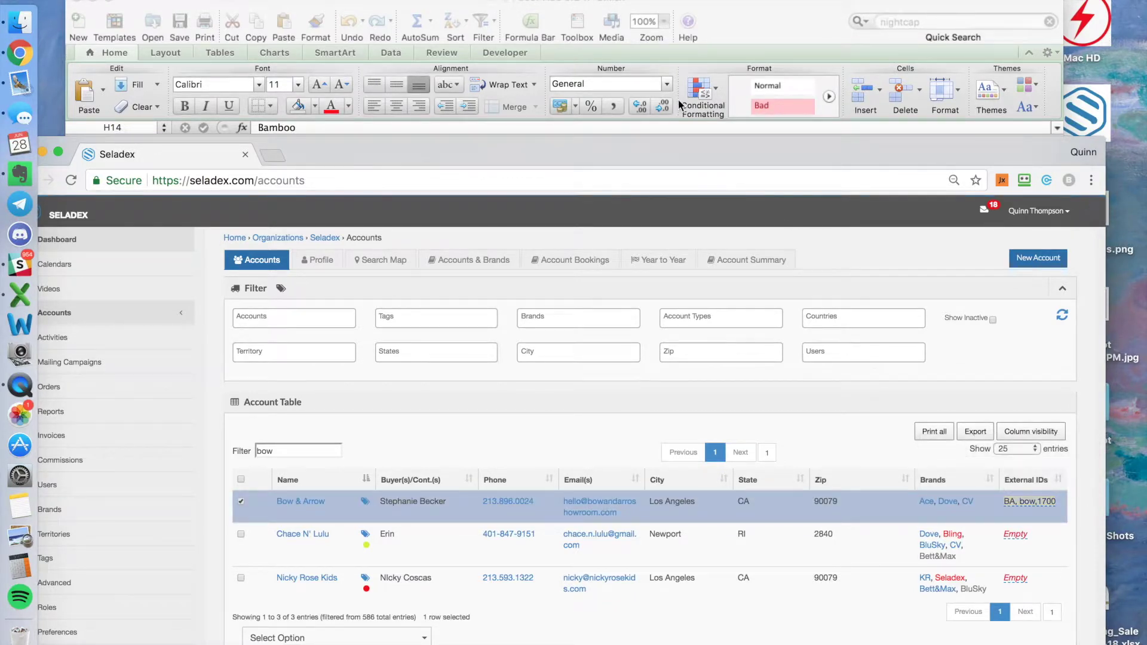
- Return to the Excel sales summary and check the Retailer and Customer Code columns for the next retailer
{"action": "left_click", "coordinate": [763, 31]}
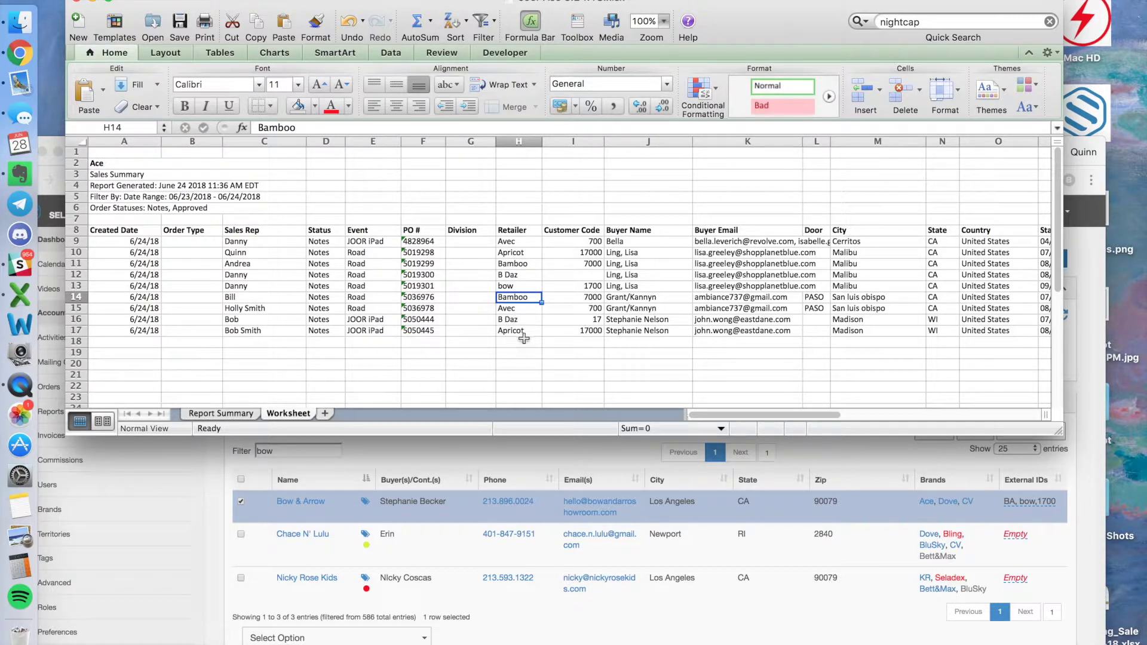
{"action": "left_click", "coordinate": [576, 357]}
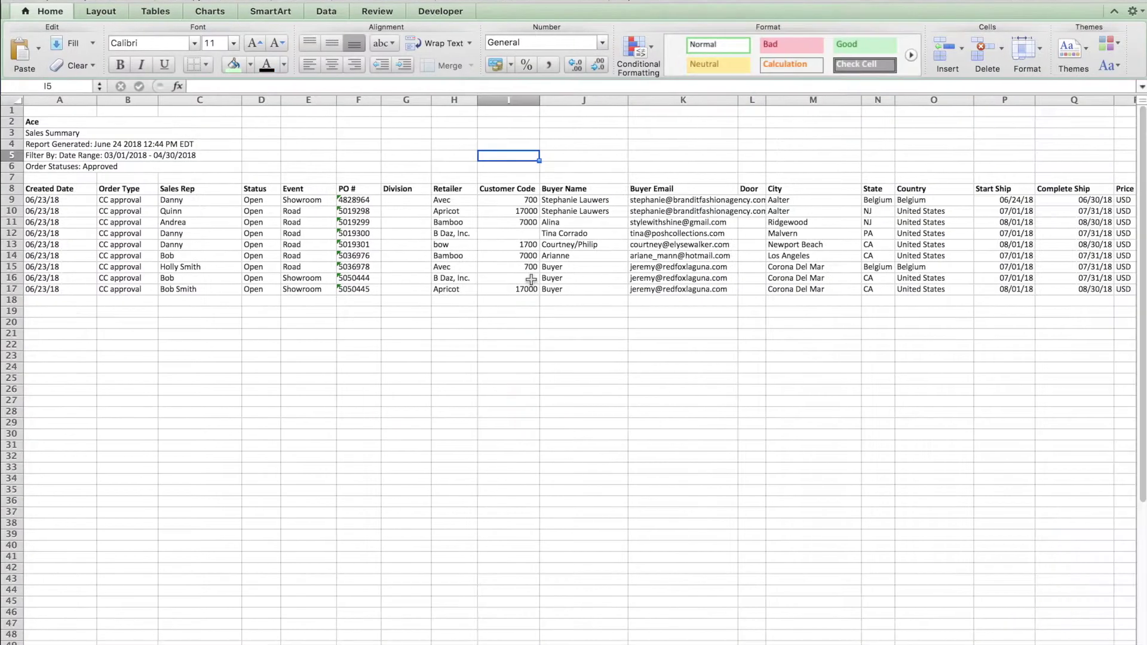
{"action": "left_click", "coordinate": [577, 392]}
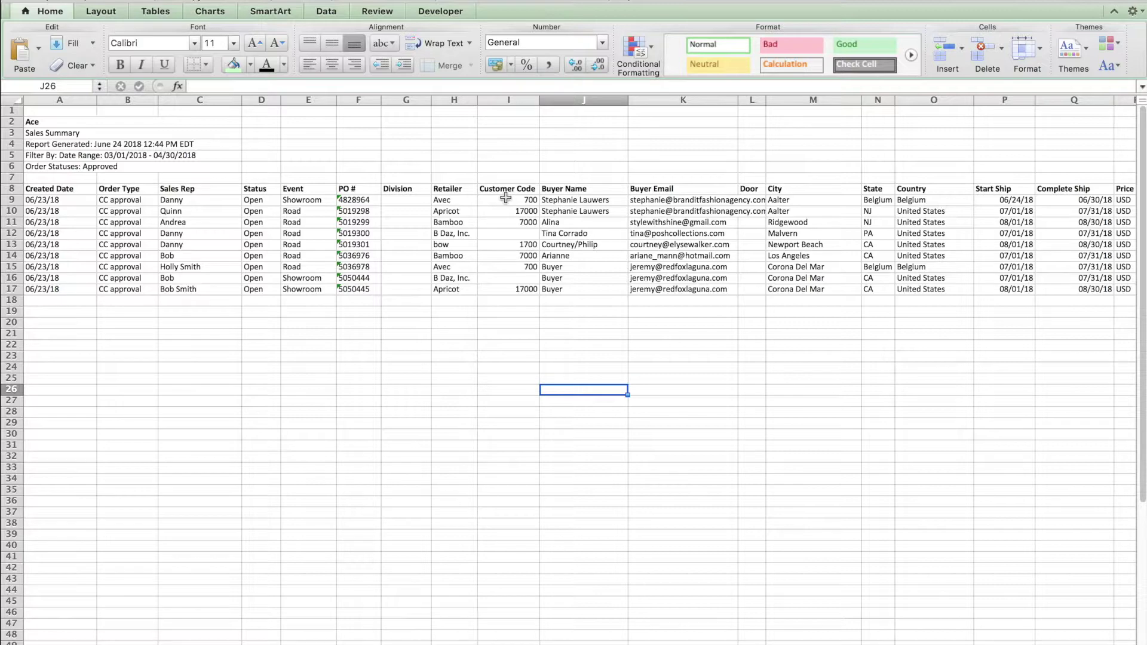
{"action": "key", "text": "Left"}
{"action": "key", "text": "Up"}
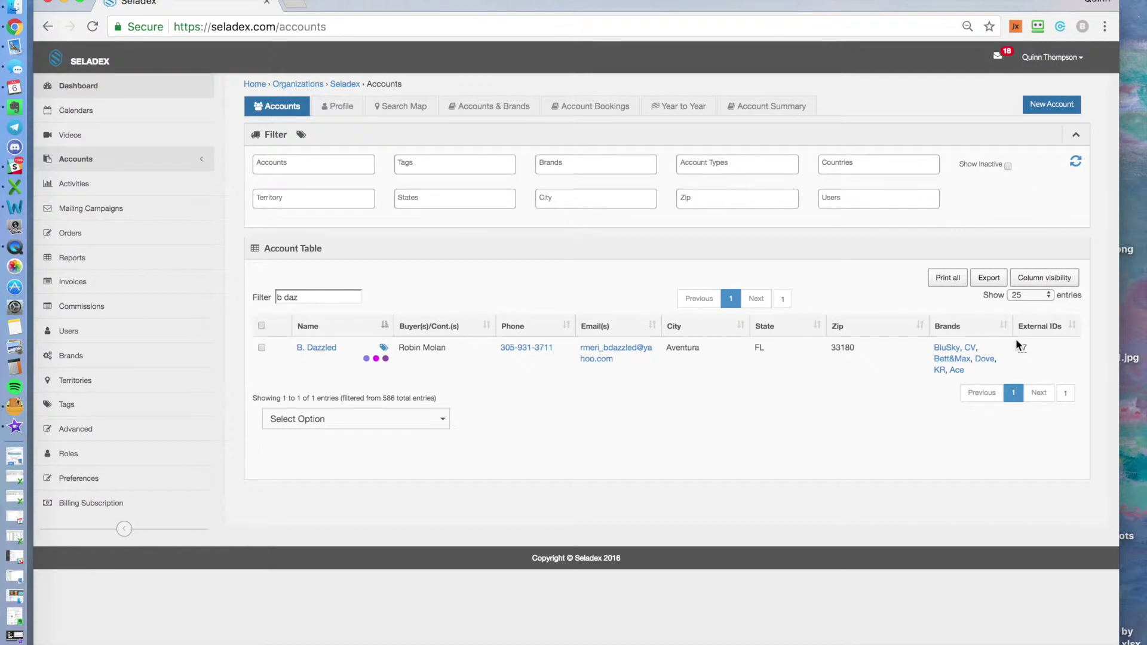
- Append the retailer name B Daz Inc. to the External IDs of B. Dazzled
{"action": "left_click", "coordinate": [1019, 345]}
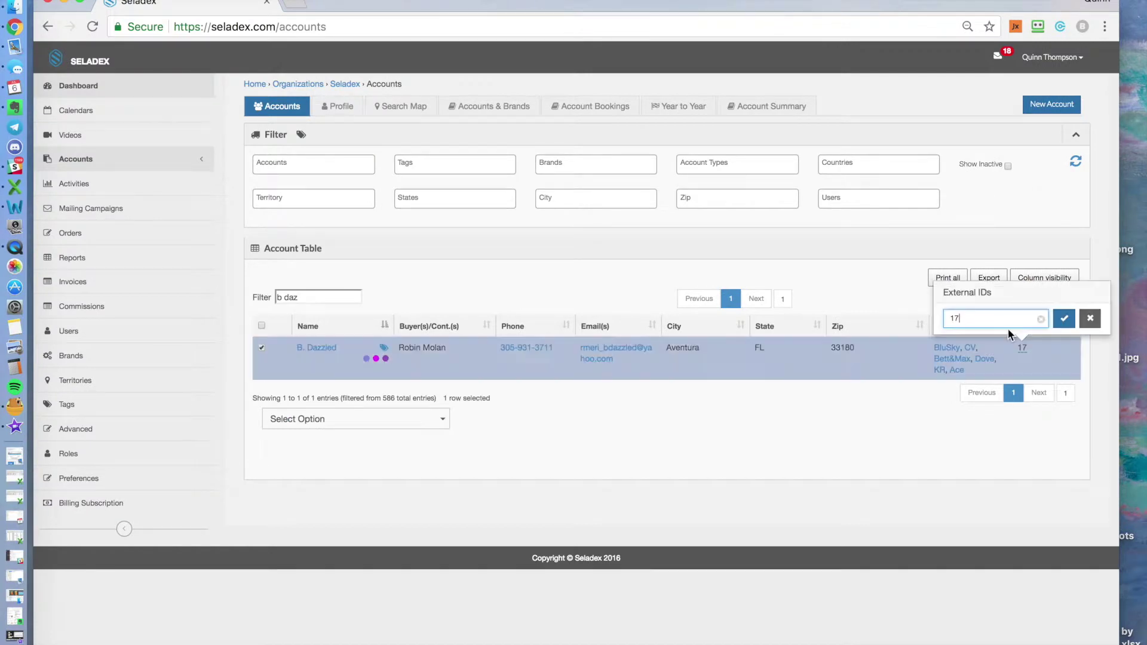
{"action": "type", "text": ", B Daz Inc."}
{"action": "key", "text": "Left"}
{"action": "key", "text": "Left"}
{"action": "key", "text": "Left"}
{"action": "key", "text": "Left"}
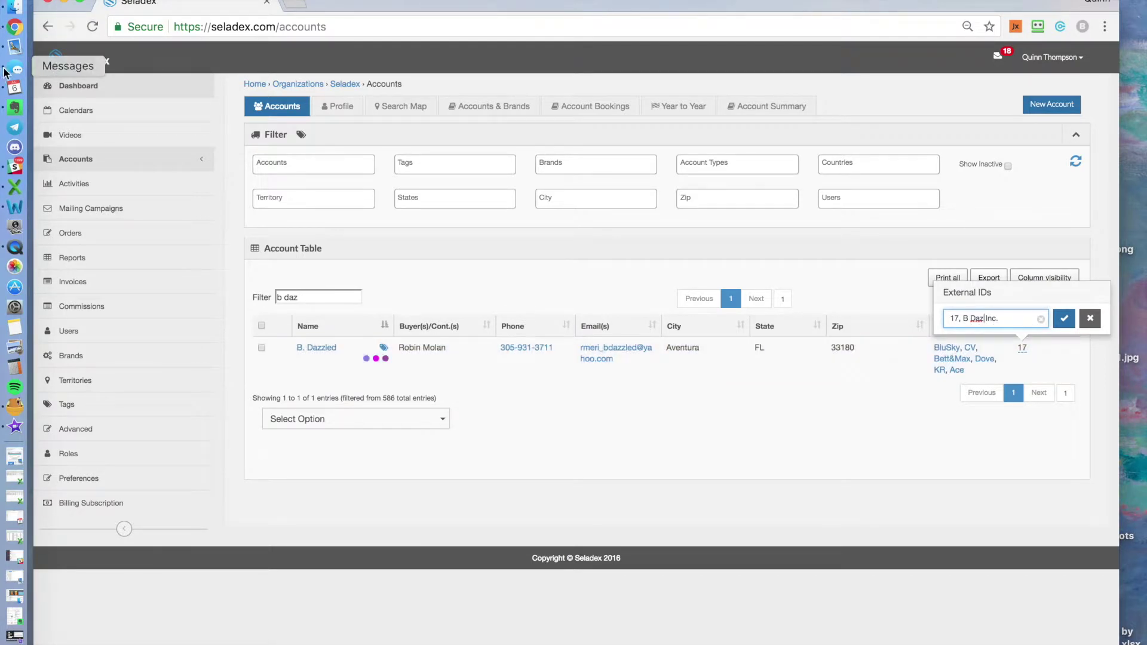
- Switch to Excel and remove the comma from the retailer name B Daz, Inc. in cells H12 and H16
{"action": "left_click", "coordinate": [15, 187]}
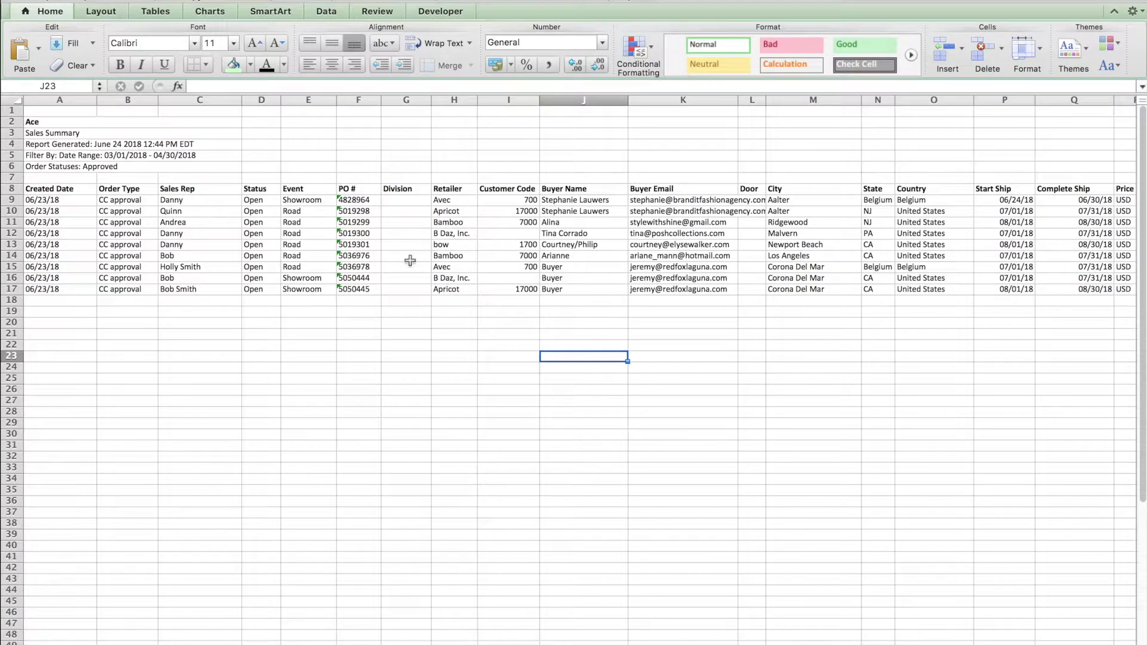
{"action": "double_click", "coordinate": [456, 233]}
{"action": "key", "text": "BackSpace"}
{"action": "key", "text": "BackSpace"}
{"action": "type", "text": "z"}
{"action": "left_click", "coordinate": [457, 333]}
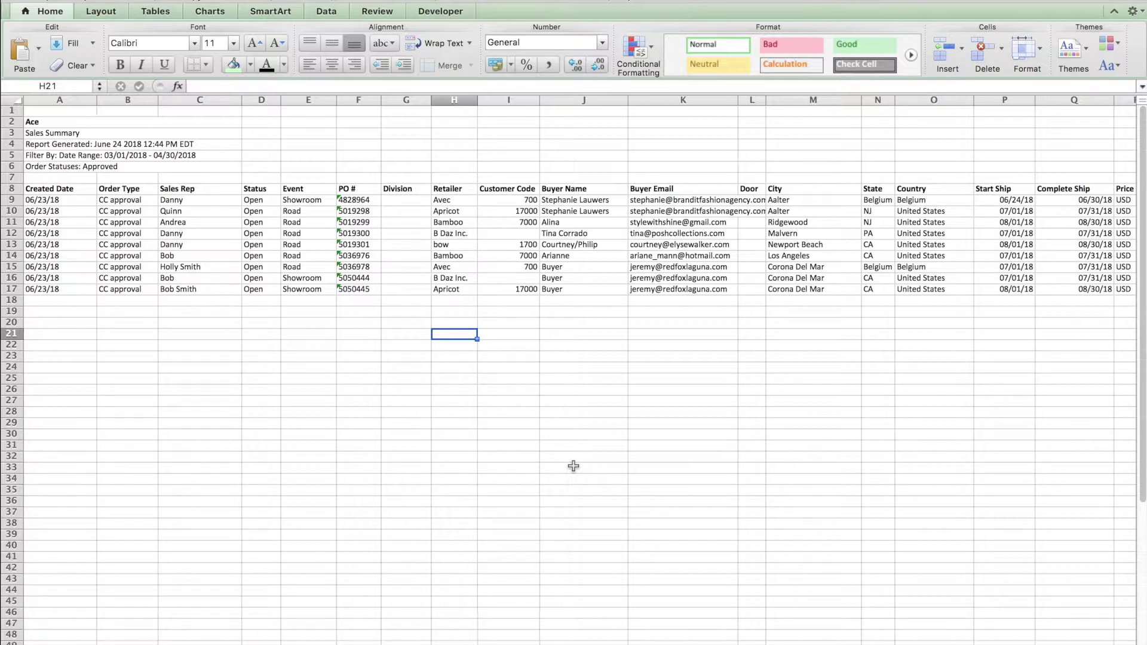
- Check the Customer Code cells of both B Daz Inc. rows
{"action": "left_click", "coordinate": [509, 234]}
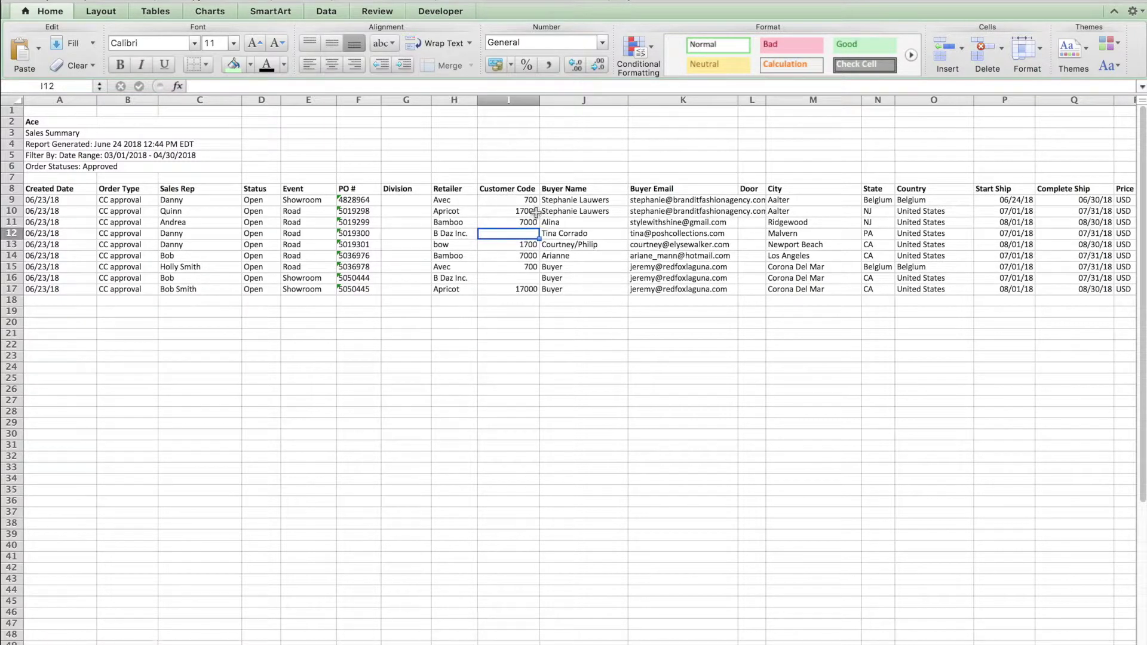
{"action": "left_click", "coordinate": [531, 280]}
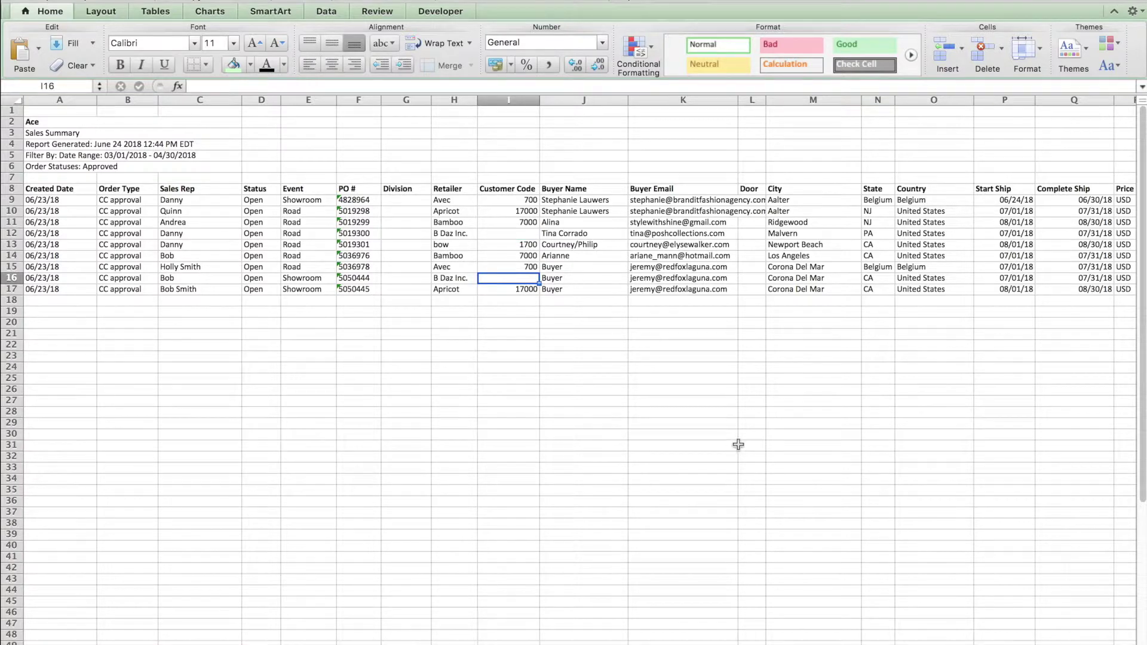
{"action": "left_click", "coordinate": [555, 345]}
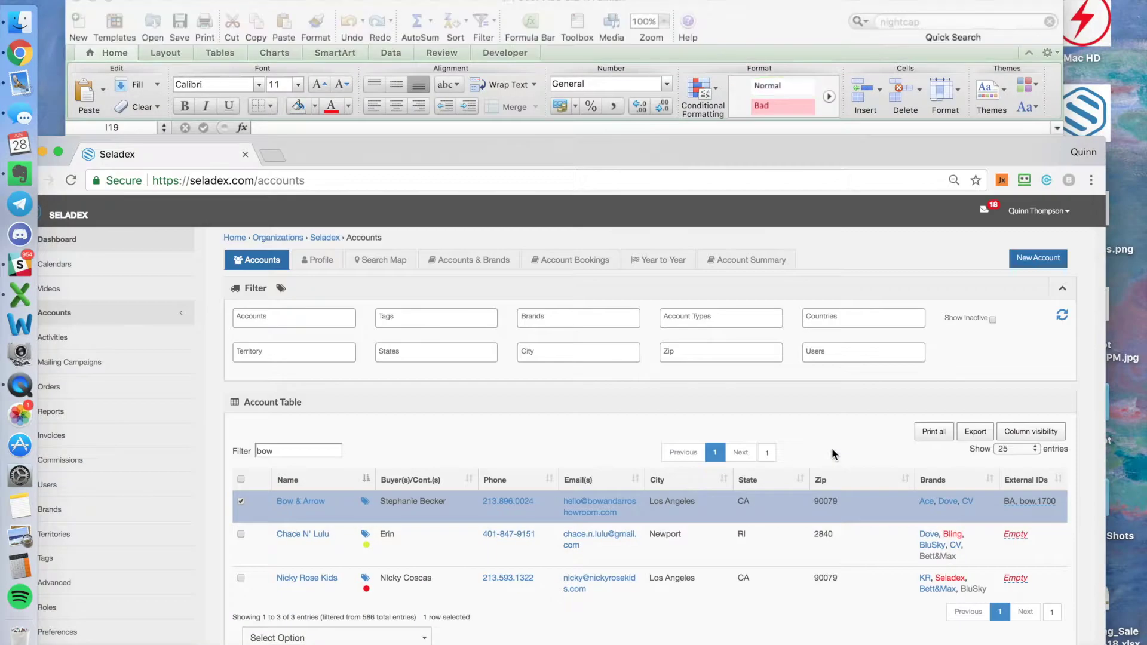
- Move the Seladex browser window up and minimise it to uncover the Excel worksheet
{"action": "left_click", "coordinate": [818, 138]}
{"action": "left_click_drag", "start_coordinate": [818, 138], "coordinate": [785, 9]}
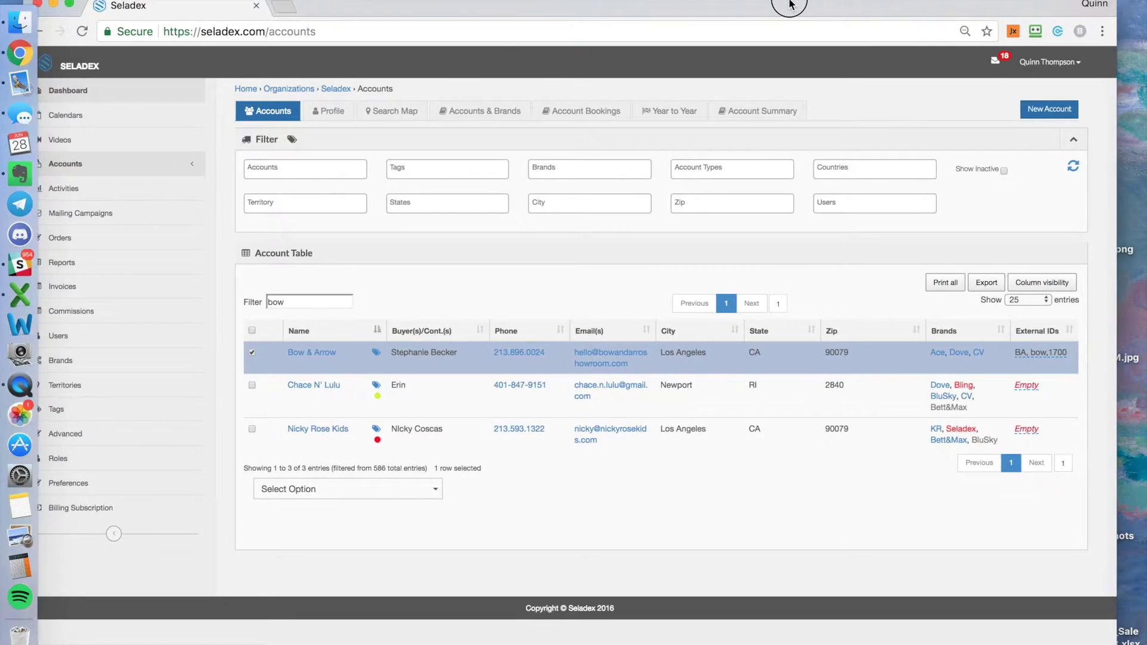
{"action": "left_click", "coordinate": [53, 3]}
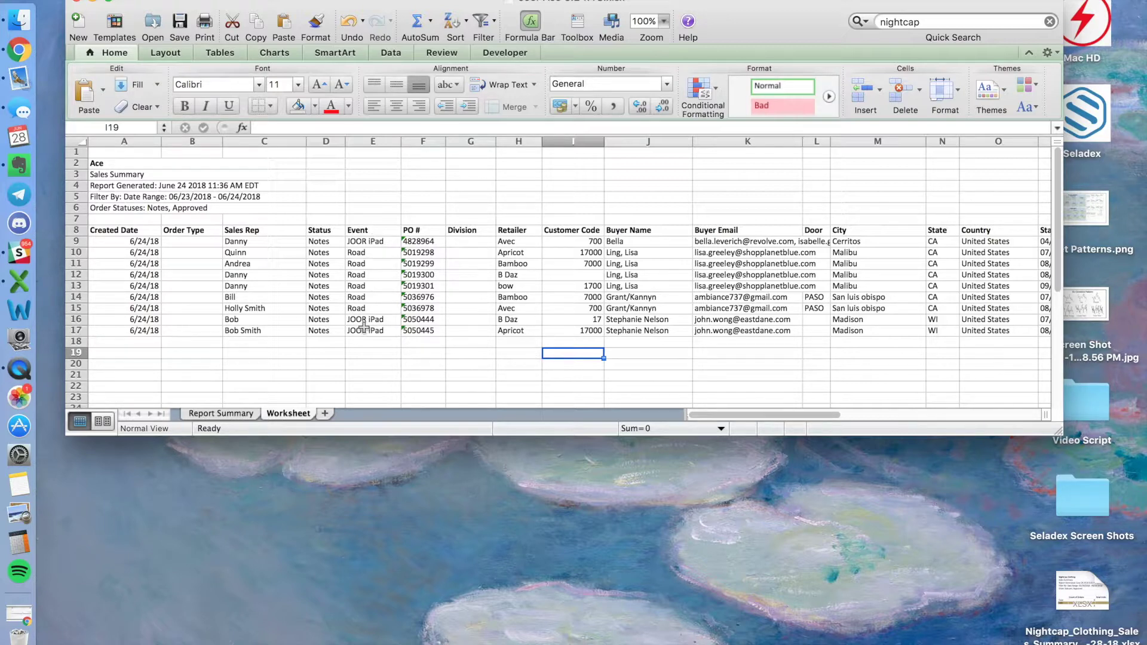
- Set the Event of the first order in cell E9 to Showroom
{"action": "left_click", "coordinate": [383, 240]}
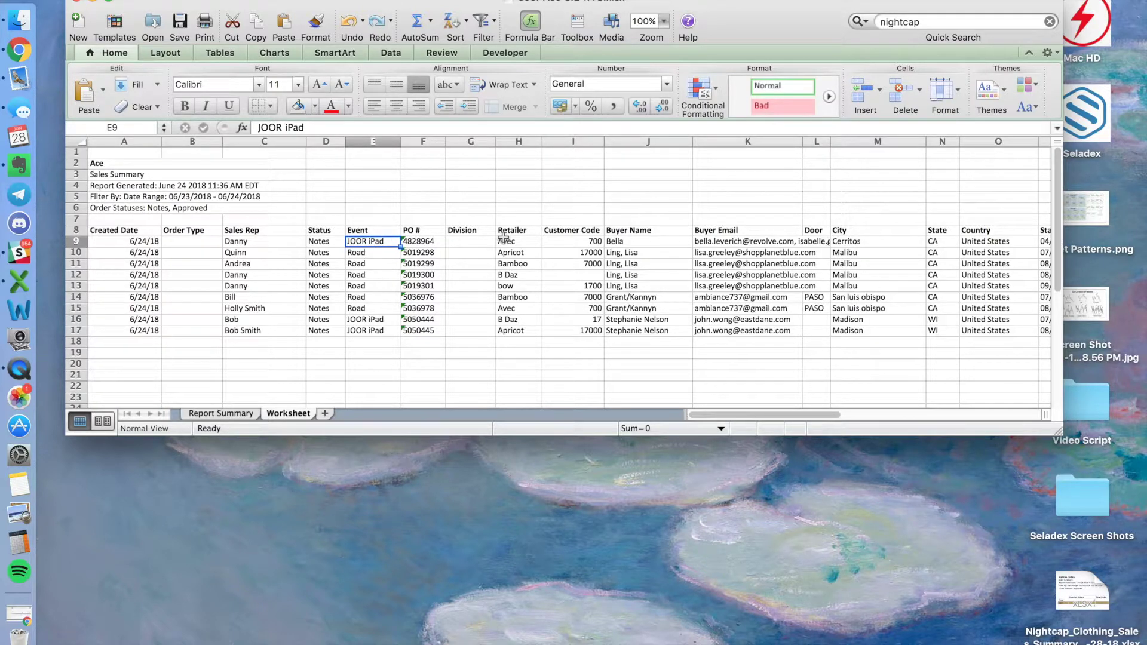
{"action": "type", "text": "Showroom"}
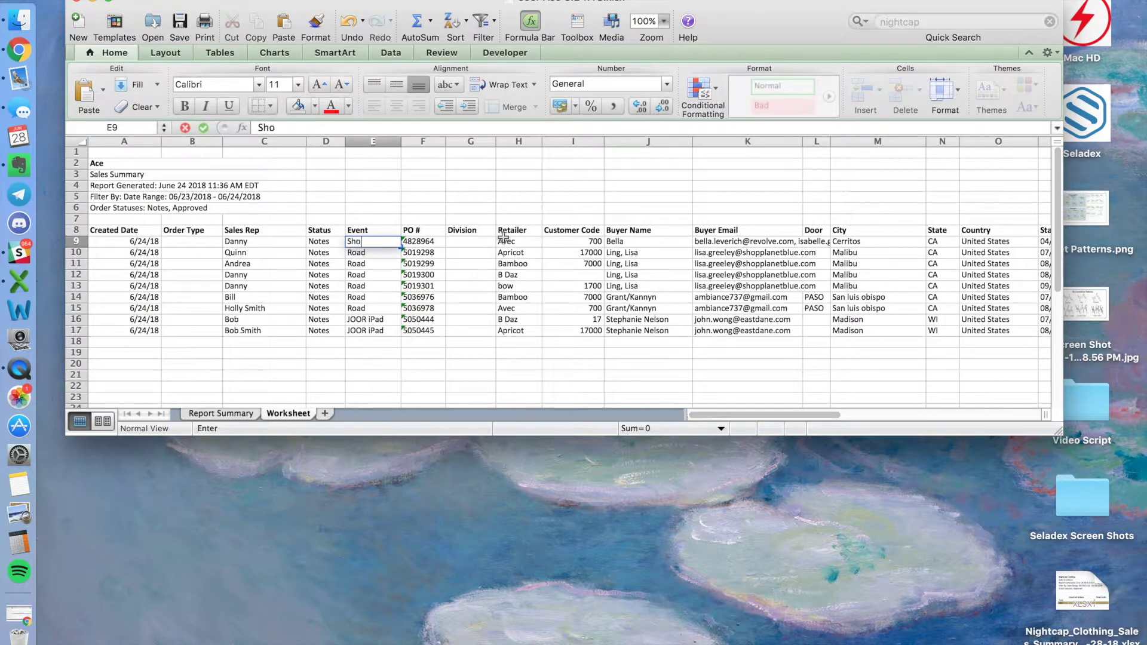
{"action": "key", "text": "Tab"}
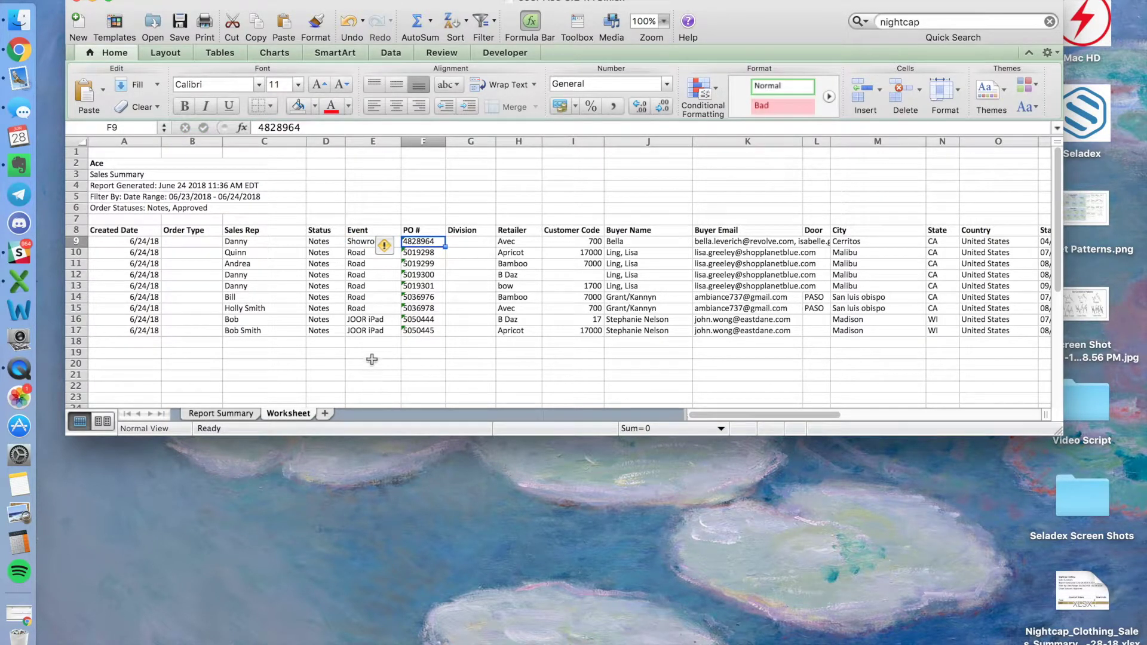
- Copy the Event value Showroom from E9 to the last two orders in E16:E17
{"action": "left_click", "coordinate": [386, 321]}
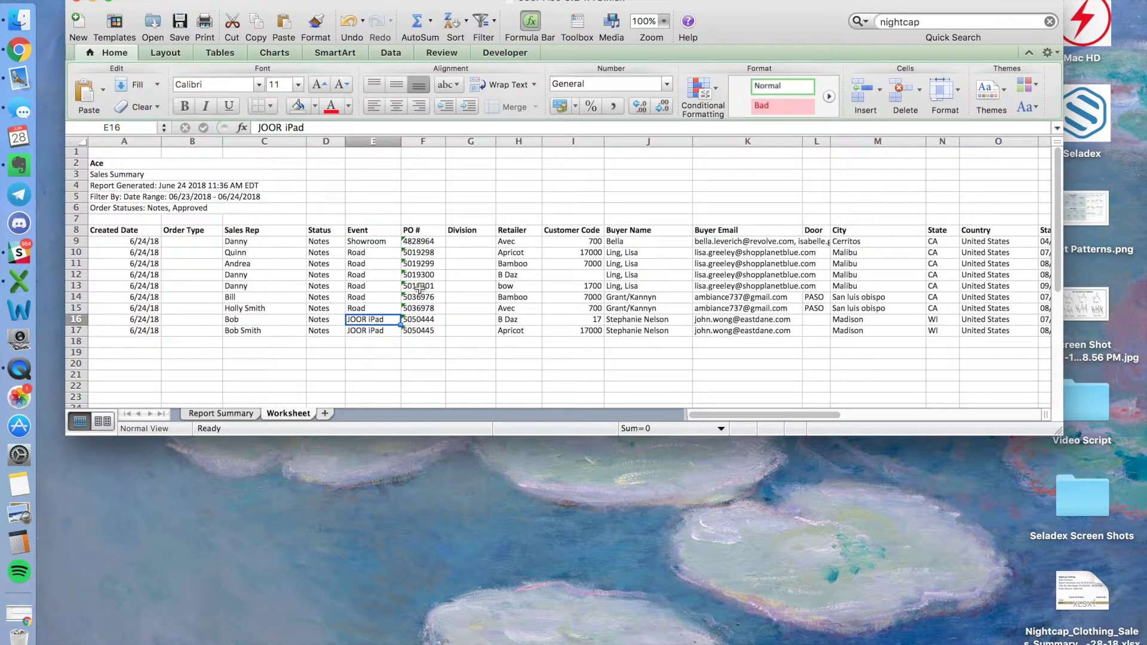
{"action": "left_click", "coordinate": [389, 245]}
{"action": "key", "text": "super+c"}
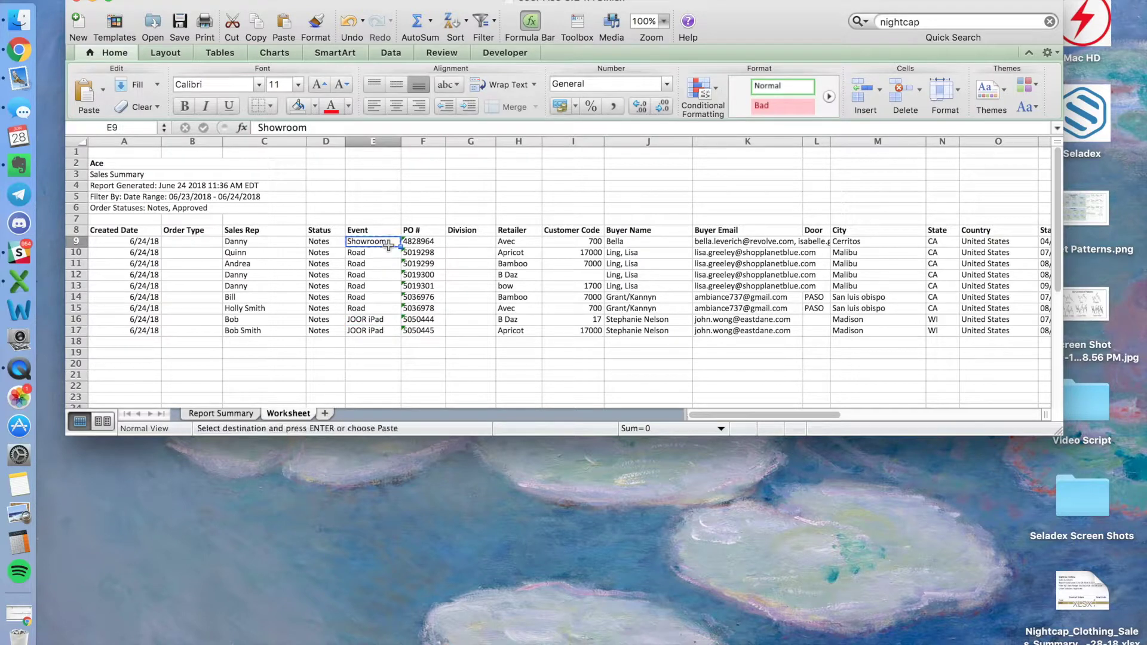
{"action": "left_click", "coordinate": [375, 309]}
{"action": "left_click_drag", "start_coordinate": [379, 321], "coordinate": [375, 334]}
{"action": "key", "text": "super+v"}
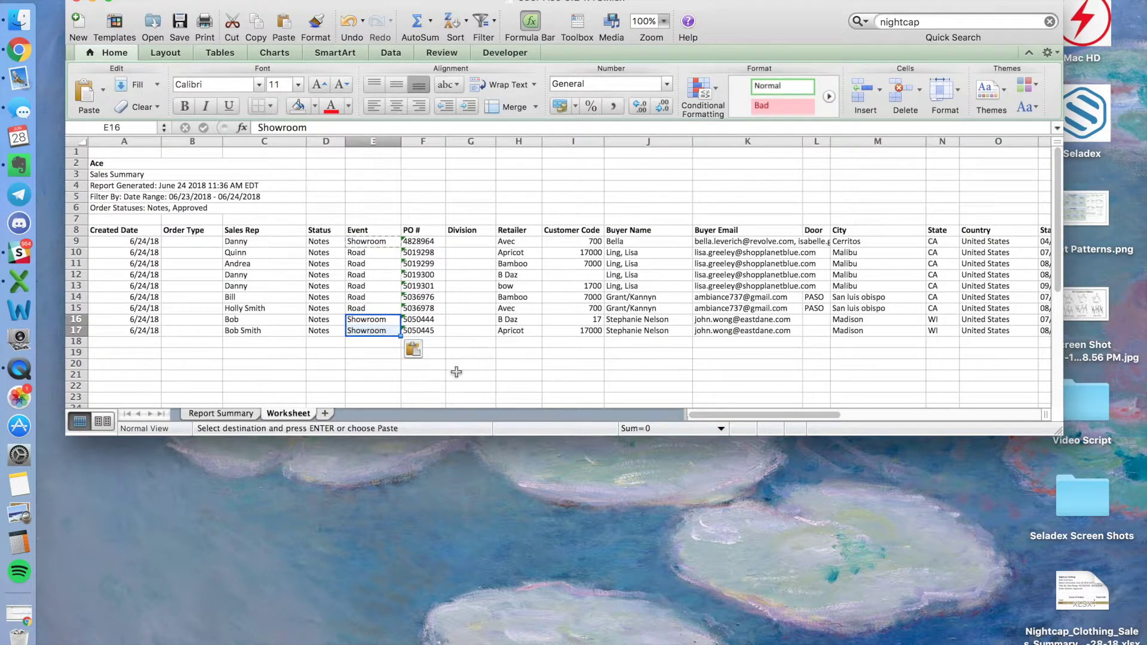
{"action": "left_click", "coordinate": [457, 365]}
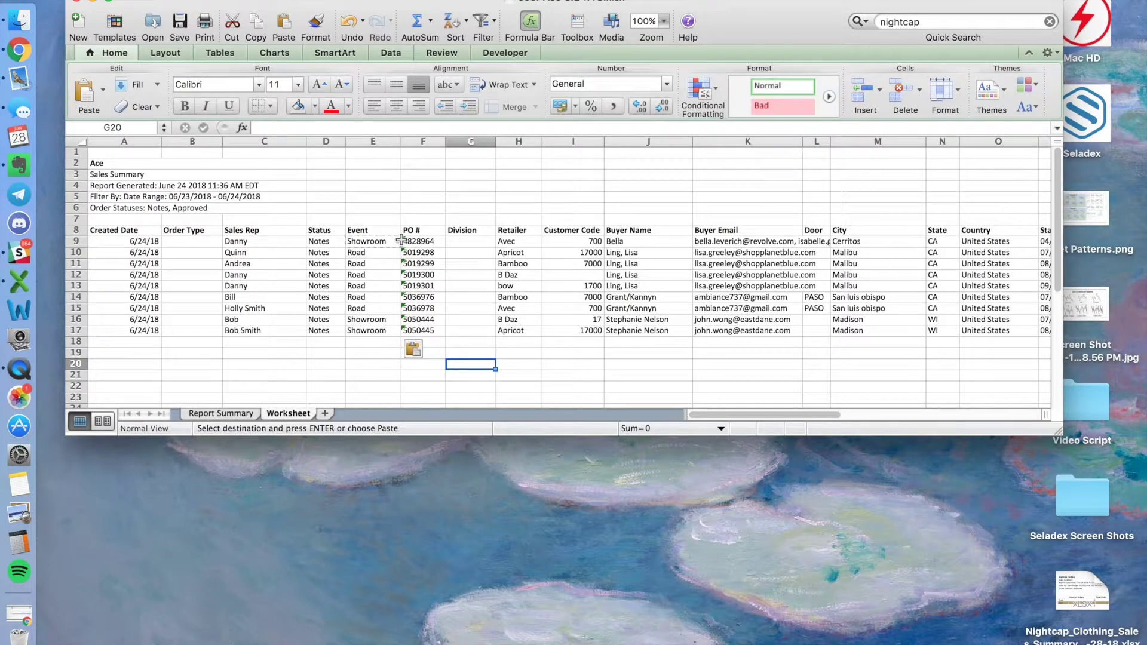
- Set the Linesheet of the first order in cell T9 to Summer 18
{"action": "left_click_drag", "start_coordinate": [738, 414], "coordinate": [802, 412]}
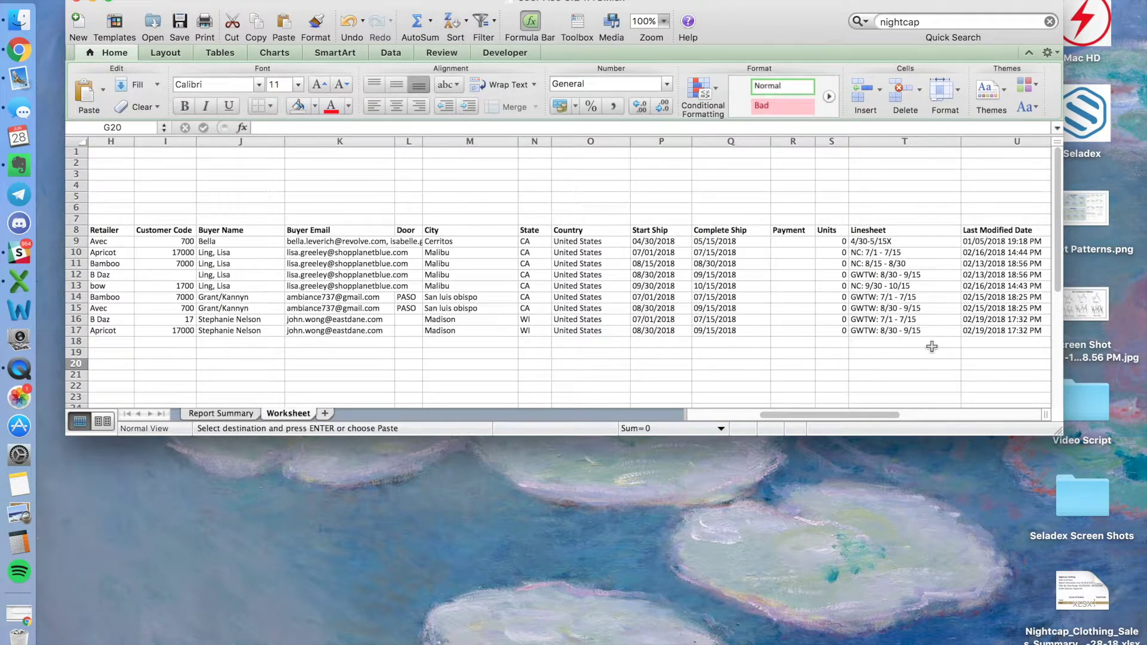
{"action": "left_click", "coordinate": [910, 241]}
{"action": "type", "text": "Summer 18"}
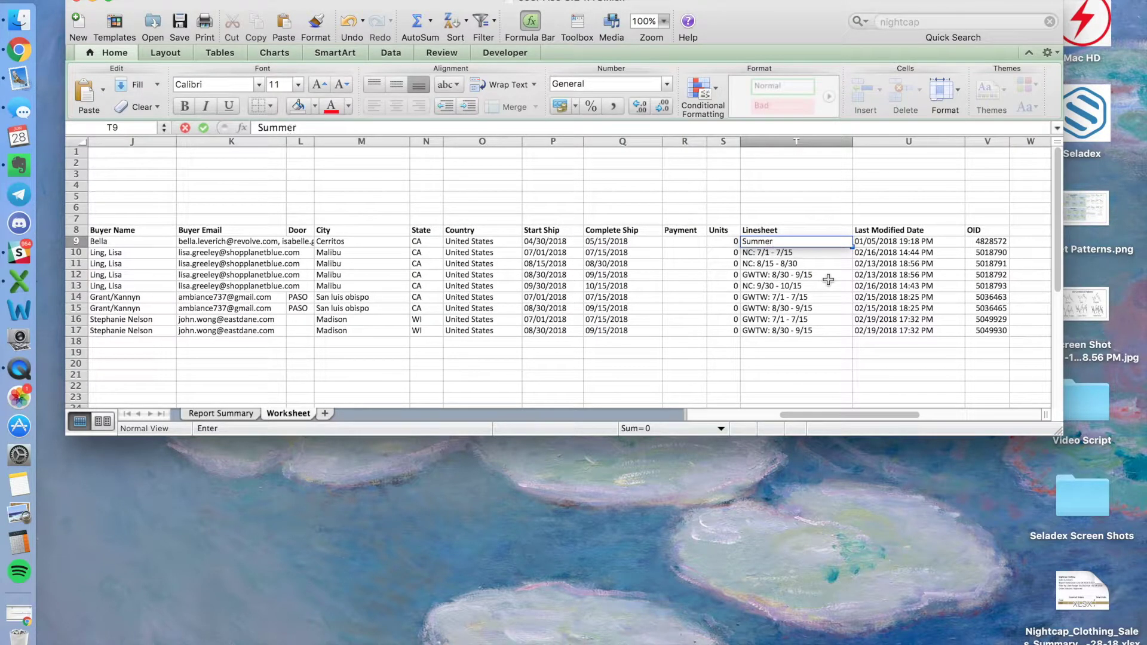
{"action": "key", "text": "Tab"}
- Set the Linesheet of the remaining orders in T10:T17 to Fall 18
{"action": "left_click", "coordinate": [789, 253]}
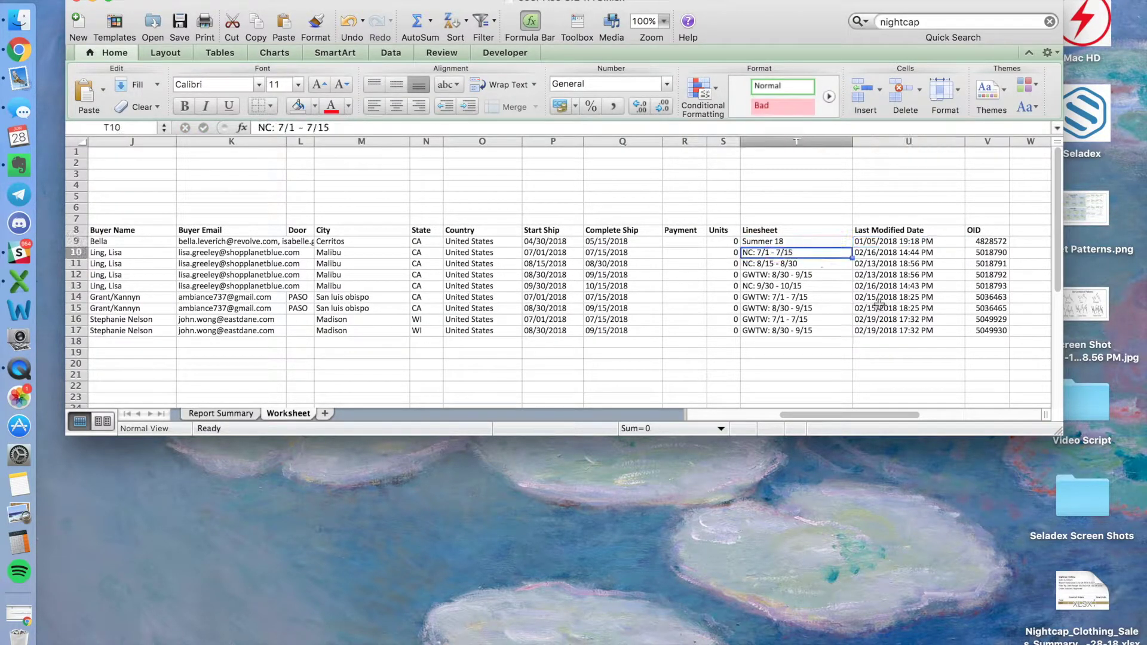
{"action": "scroll", "coordinate": [879, 305], "scroll_direction": "left", "scroll_amount": 5}
{"action": "left_click", "coordinate": [519, 364]}
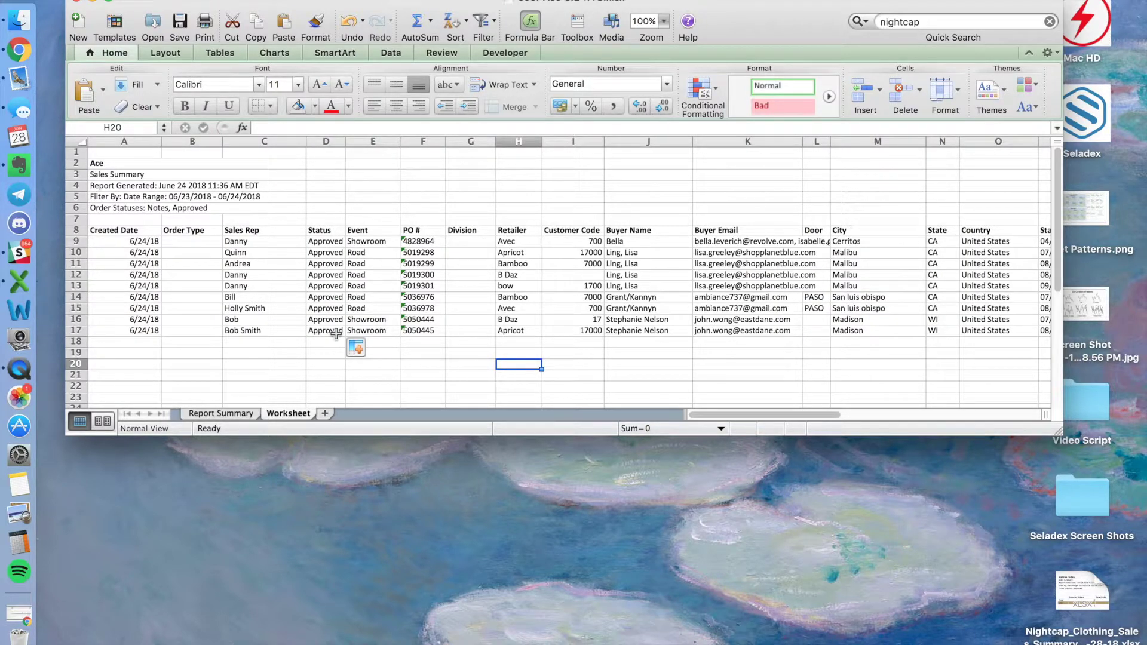
- Change the Status of all orders in D9:D17 to Open
{"action": "left_click", "coordinate": [326, 241]}
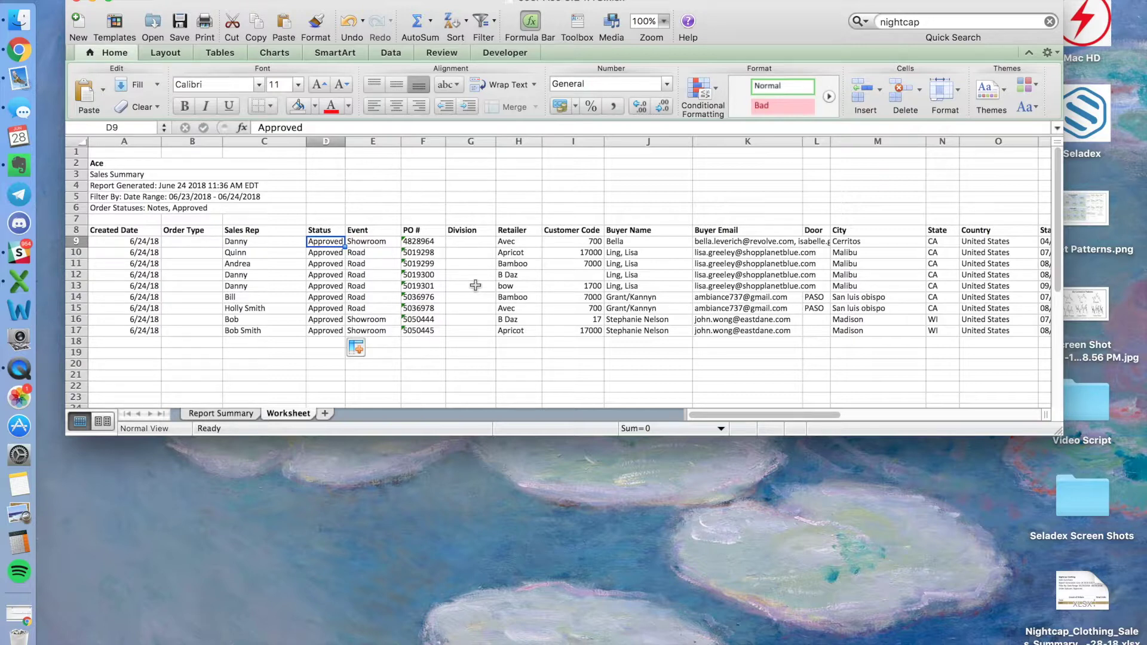
{"action": "key", "text": "super+z"}
{"action": "left_click", "coordinate": [465, 364]}
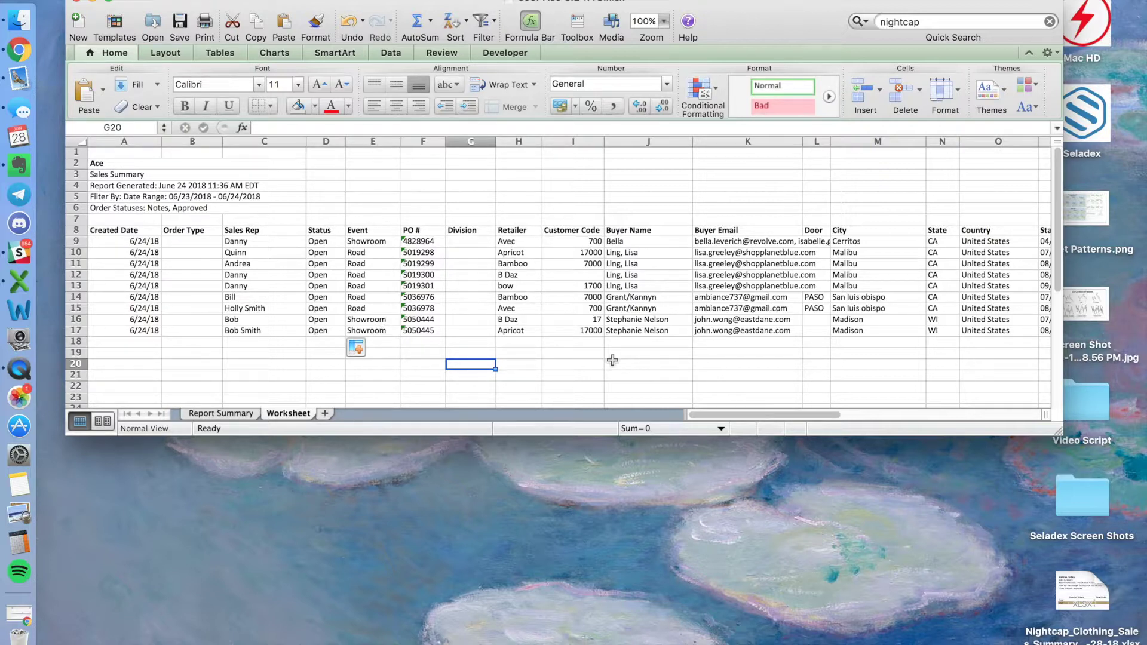
- Review the Sales Rep and Linesheet columns of the sales summary
{"action": "left_click_drag", "start_coordinate": [794, 416], "coordinate": [743, 412]}
{"action": "left_click", "coordinate": [281, 297]}
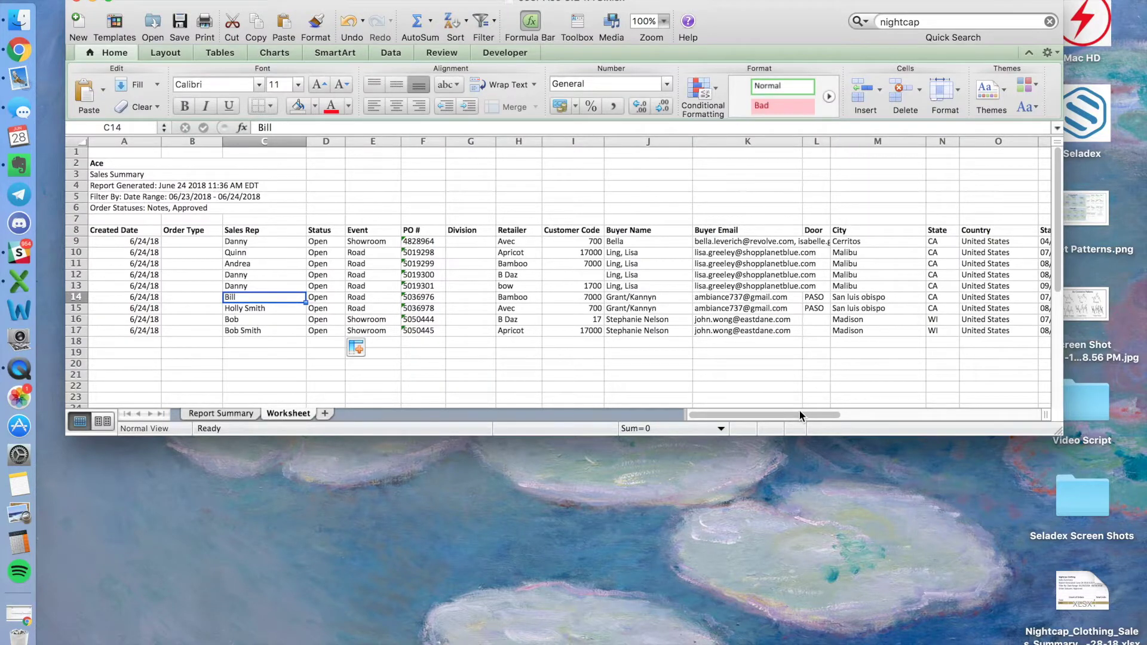
{"action": "scroll", "coordinate": [798, 409], "scroll_direction": "right", "scroll_amount": 10}
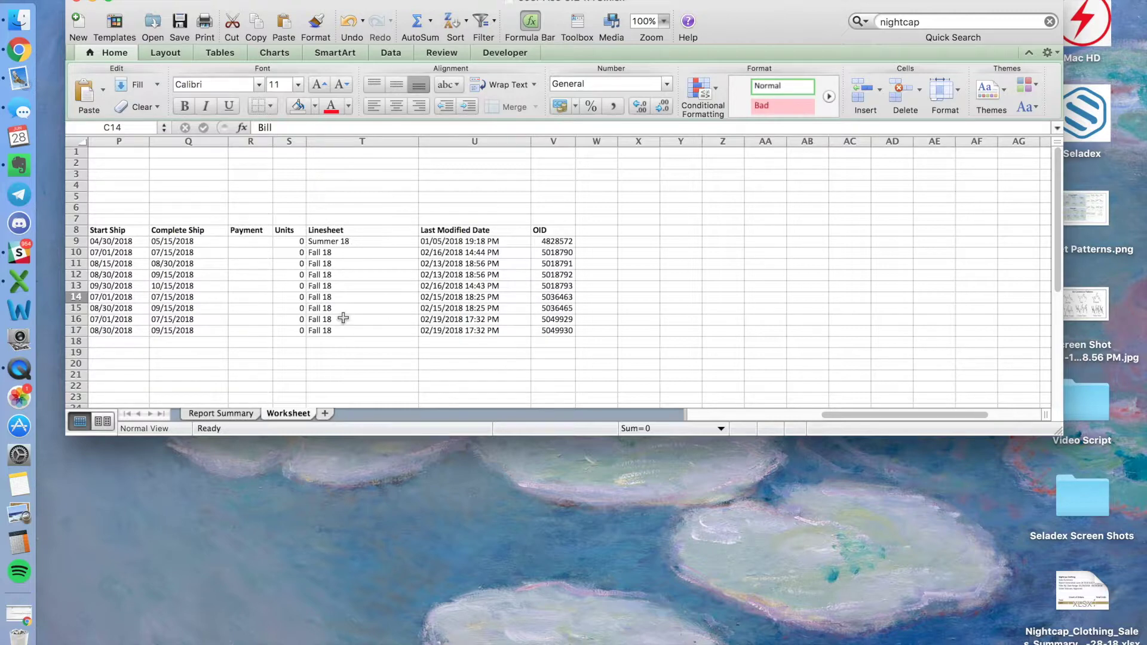
{"action": "left_click", "coordinate": [721, 412]}
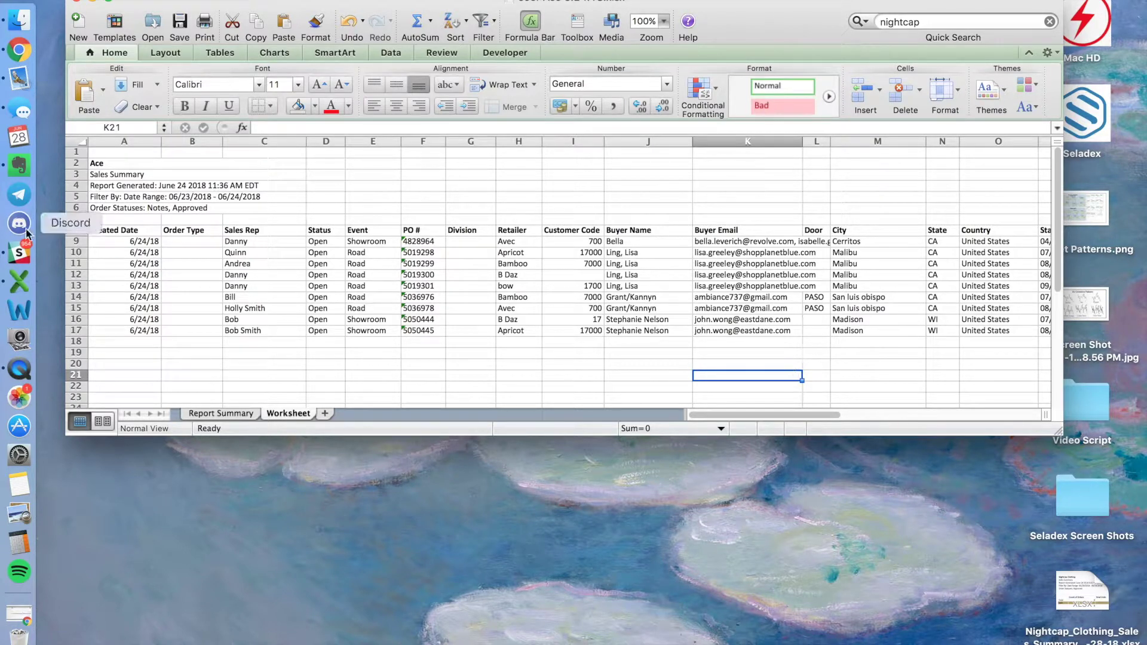
- Switch to Chrome and open the Orders page in Seladex
{"action": "left_click", "coordinate": [19, 50]}
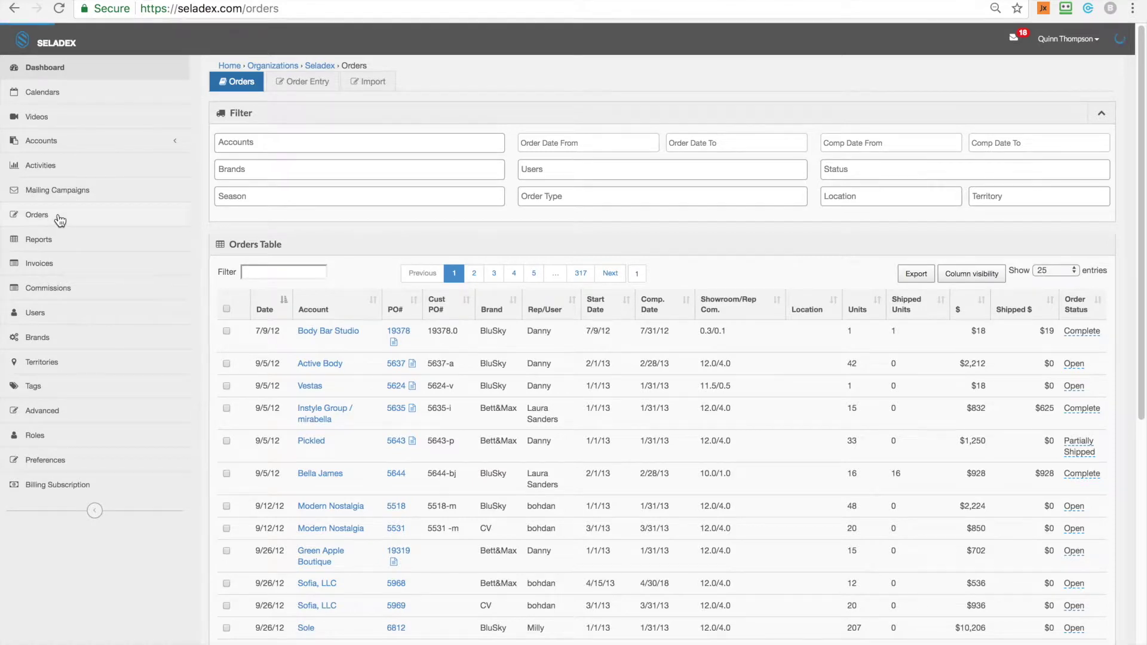
{"action": "left_click", "coordinate": [56, 218]}
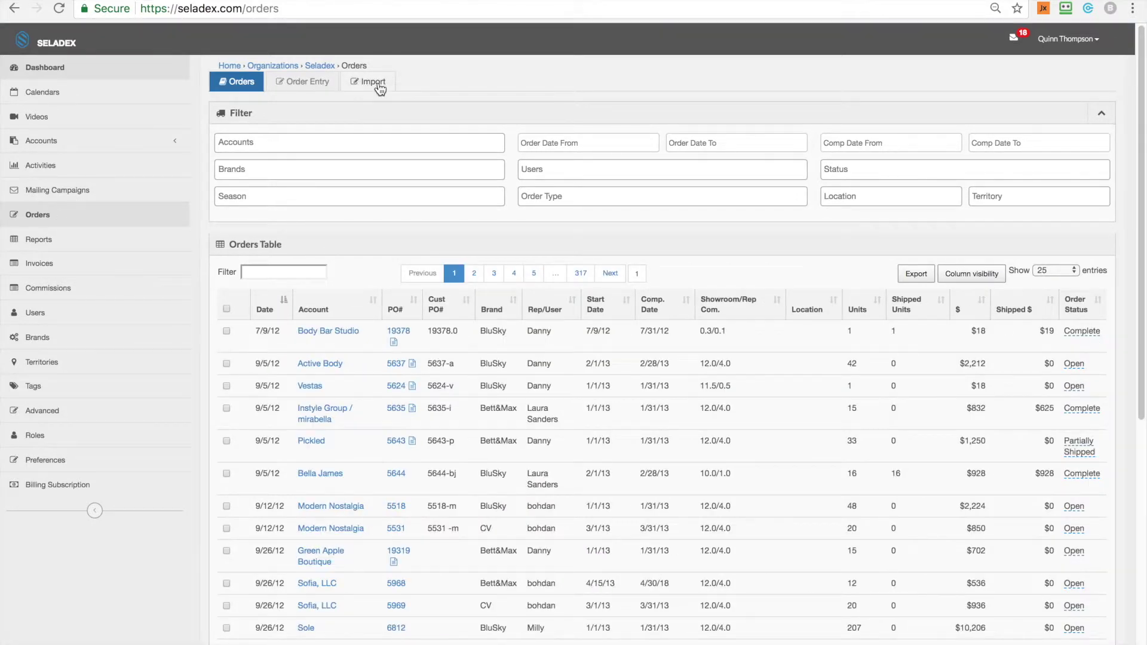
- Import Joor Ace 6.24.18.xlsx with the new JOOR import for unmodified Sales Summary Reports and check the import report for issues
{"action": "left_click", "coordinate": [374, 83]}
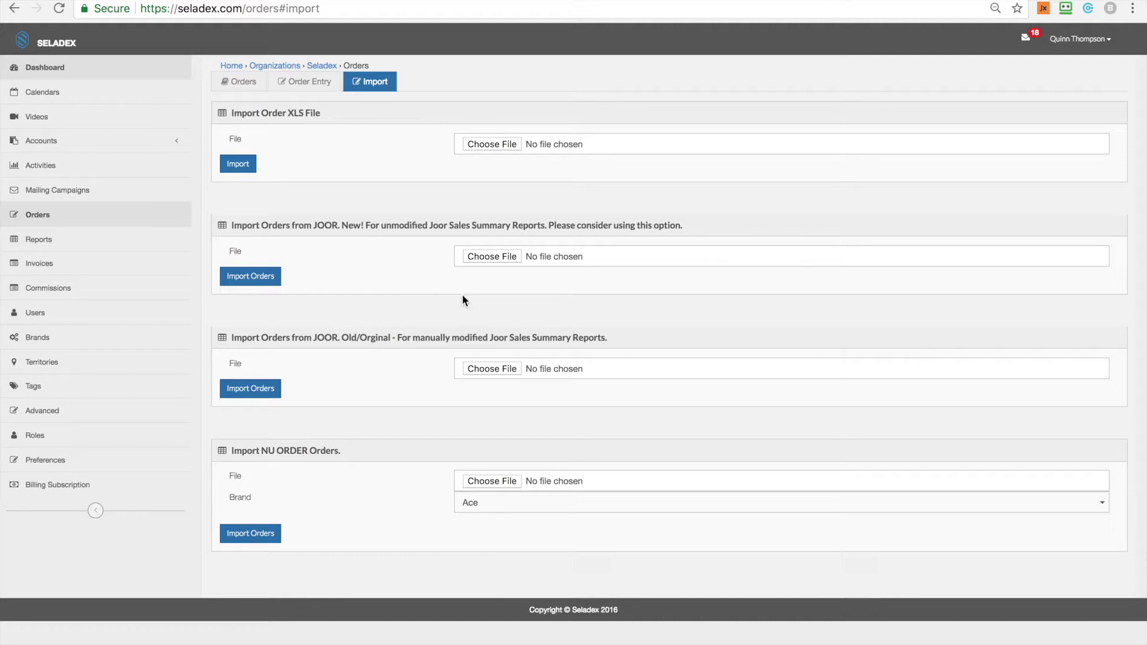
{"action": "left_click", "coordinate": [511, 259]}
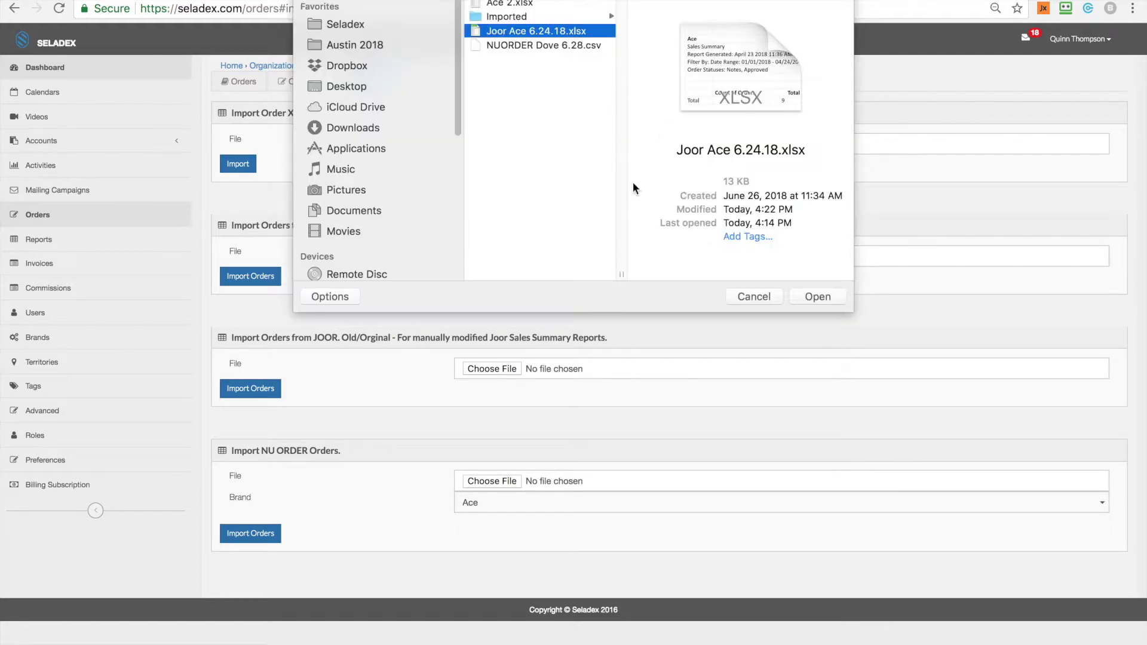
{"action": "left_click", "coordinate": [816, 296]}
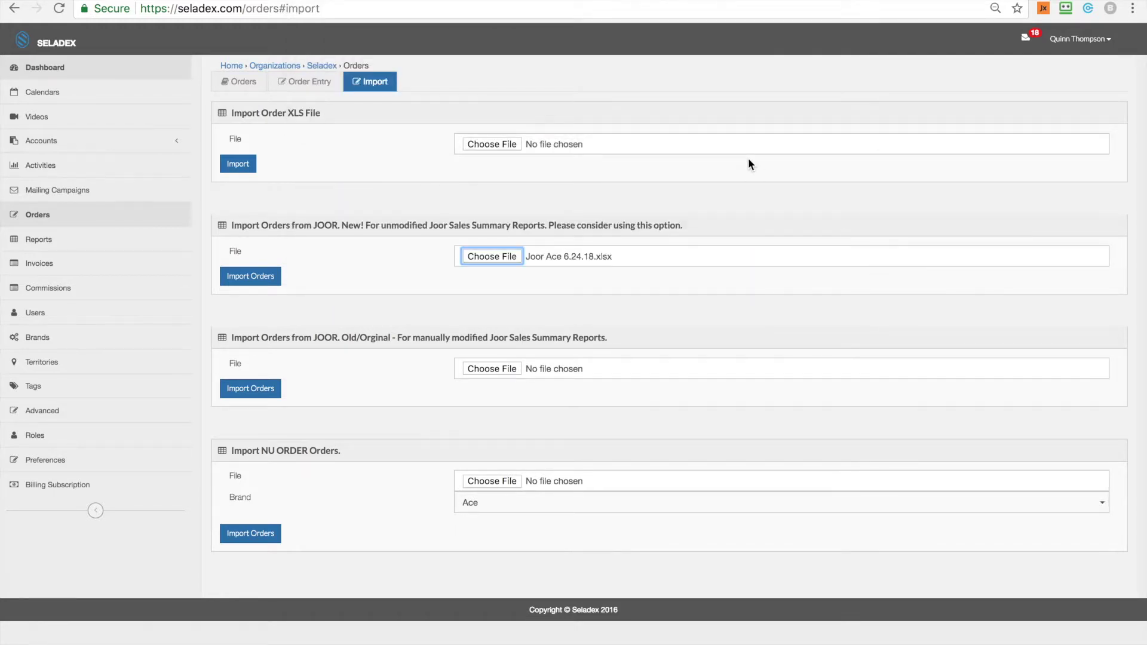
{"action": "left_click", "coordinate": [251, 277]}
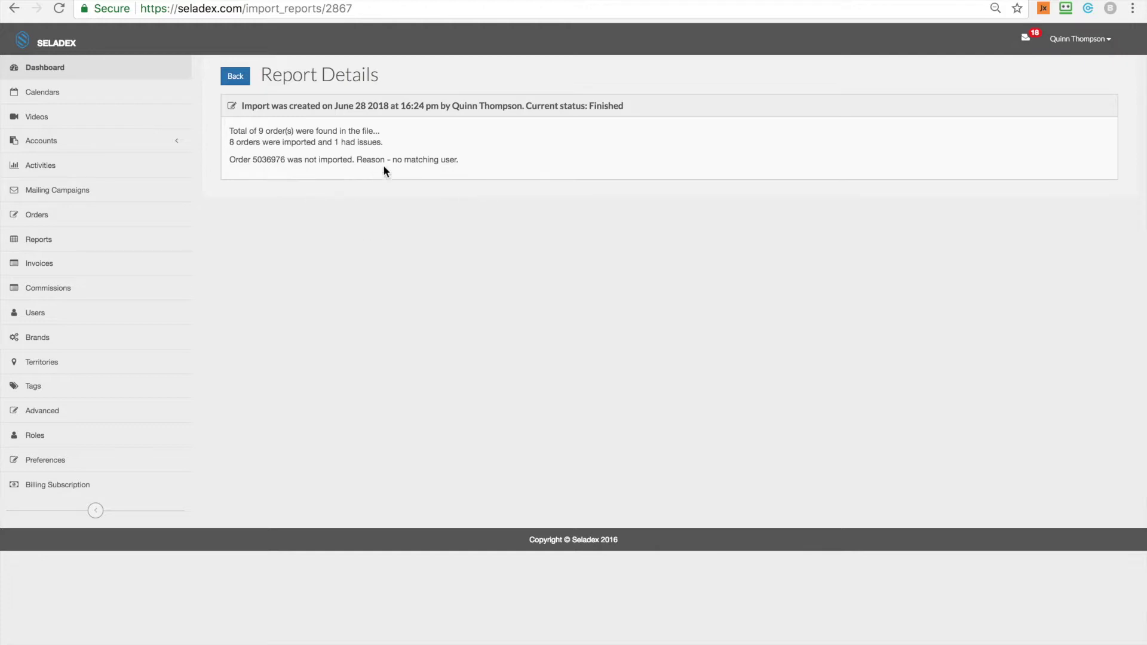
{"action": "left_click_drag", "start_coordinate": [392, 161], "coordinate": [494, 169]}
- Switch to Excel and replace the Sales Rep in C14 of the worksheet with the first name of a matching Seladex user
{"action": "mouse_move", "coordinate": [2, 262]}
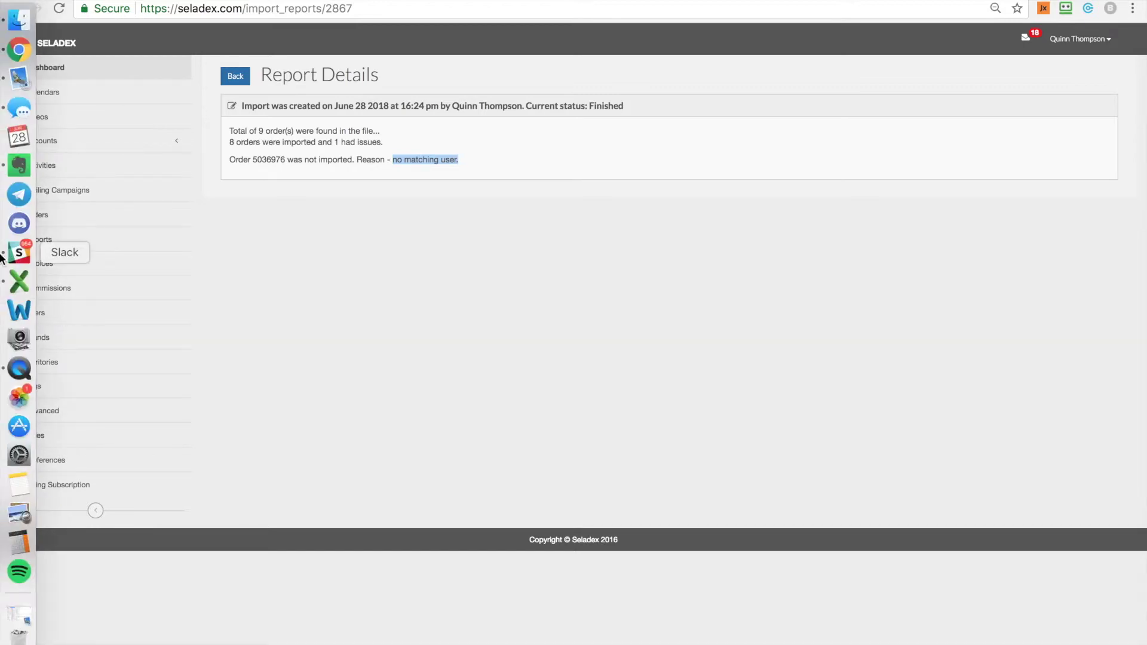
{"action": "left_click", "coordinate": [19, 281]}
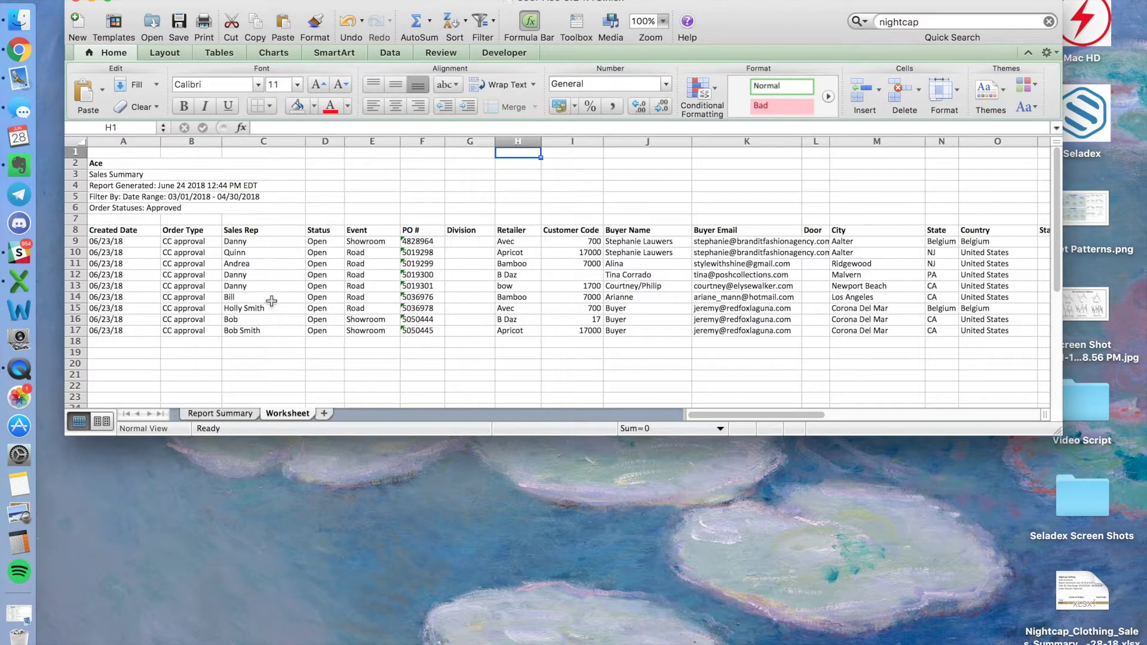
{"action": "left_click", "coordinate": [272, 301]}
{"action": "type", "text": "Bob"}
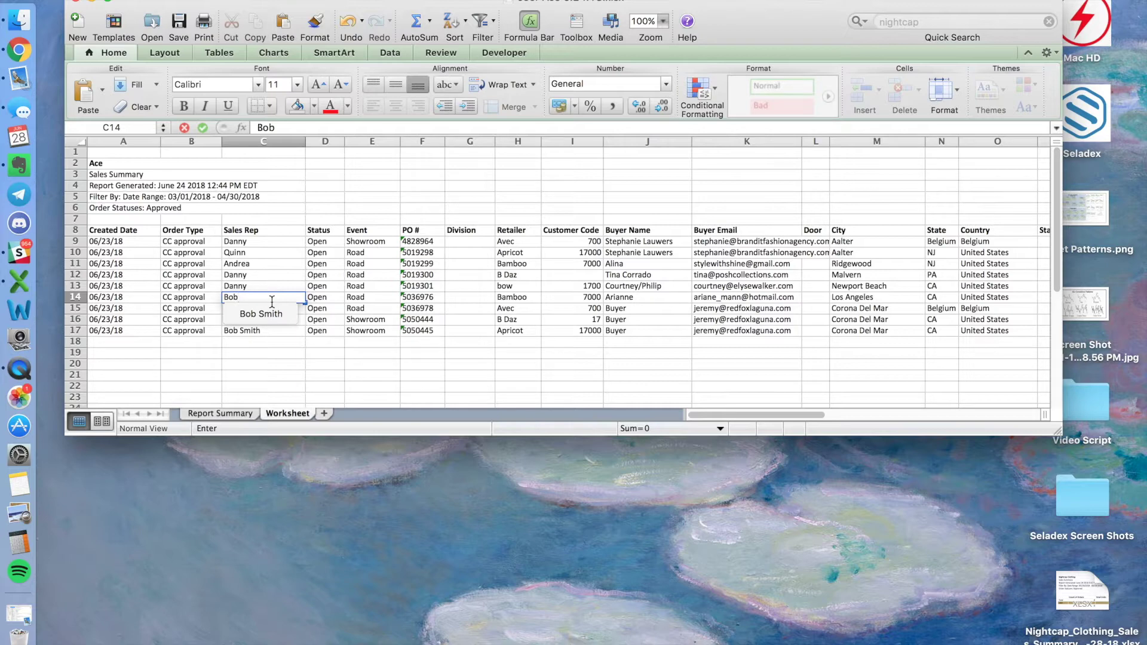
{"action": "key", "text": "Return"}
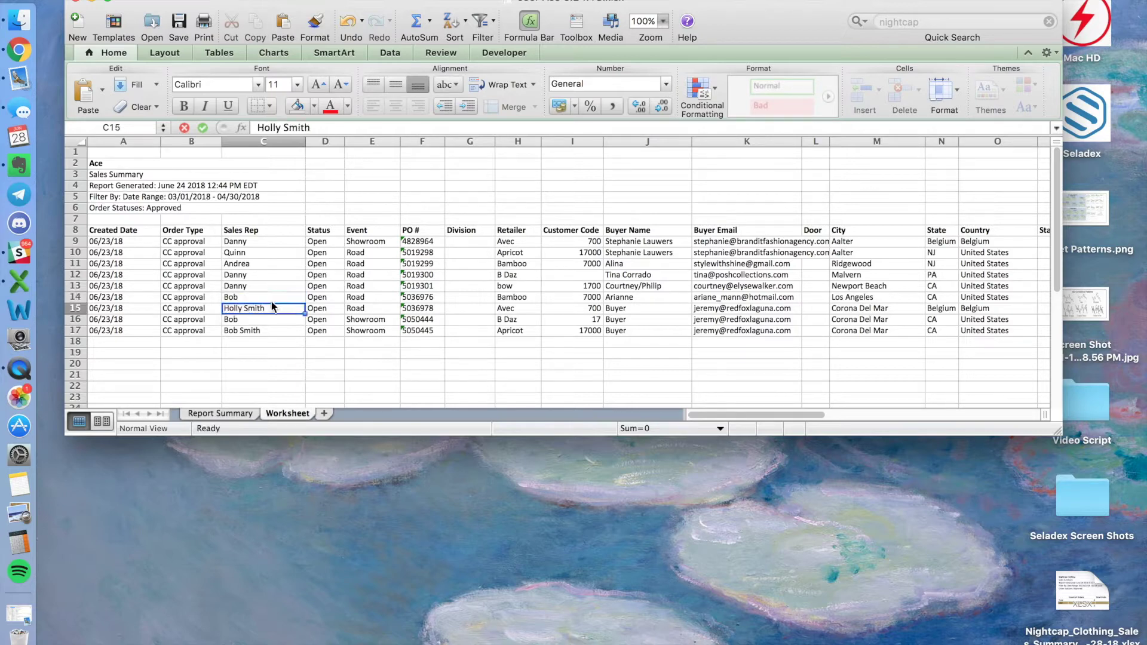
- Return to Chrome, import the corrected Joor Ace 6.24.18.xlsx through the new JOOR import again, and review the report details
{"action": "left_click", "coordinate": [18, 52]}
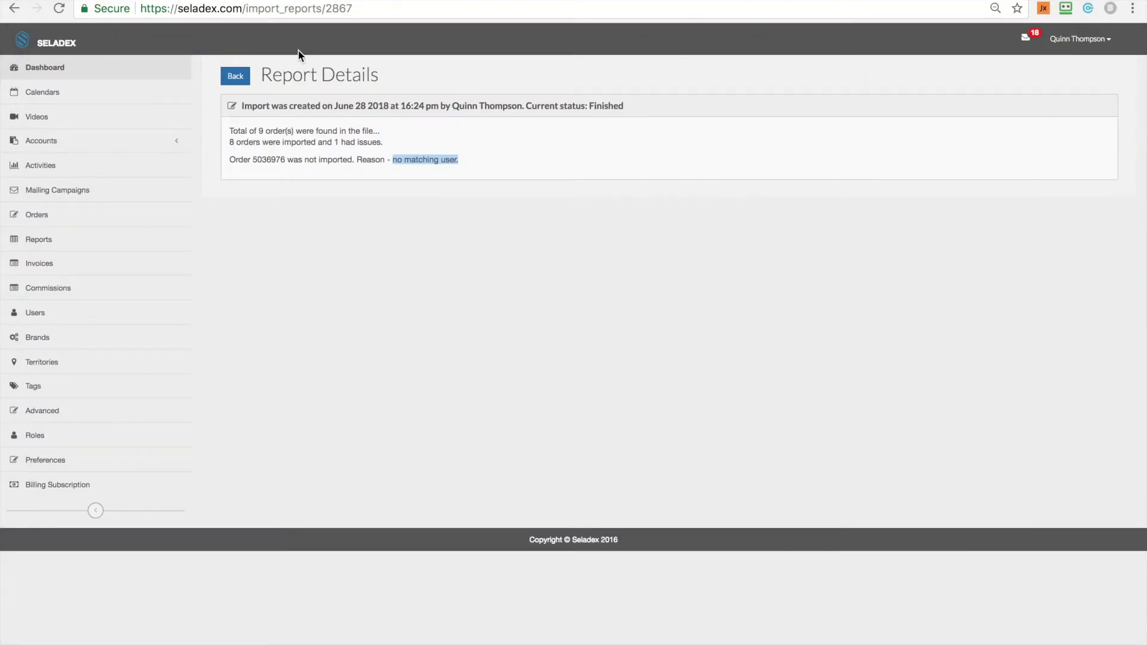
{"action": "left_click", "coordinate": [246, 77]}
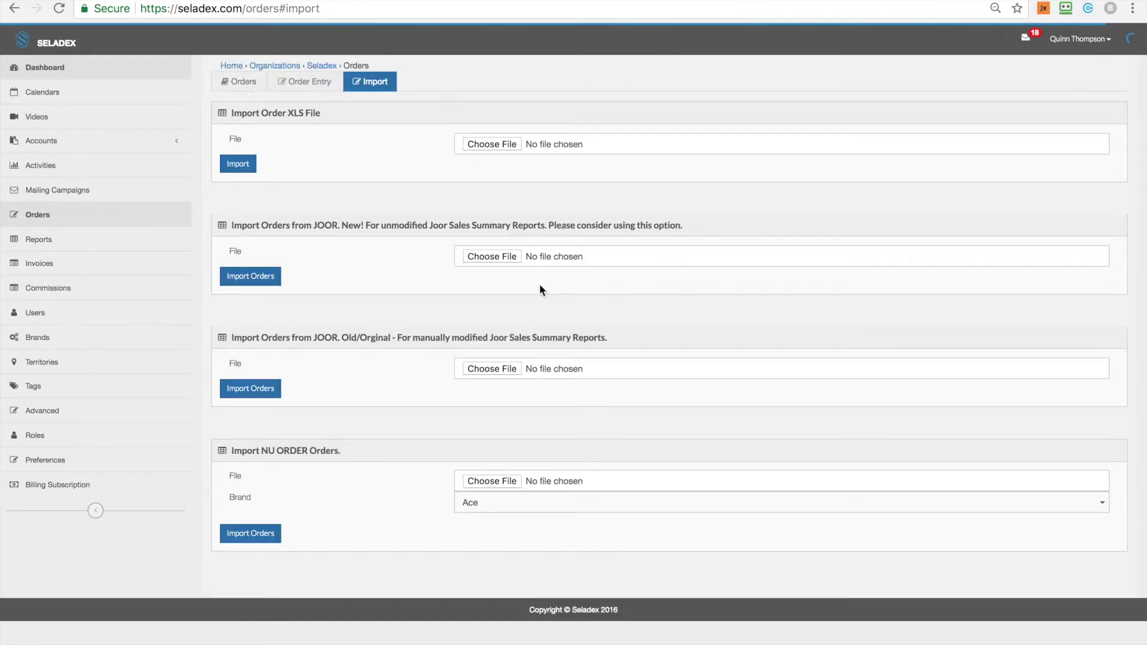
{"action": "left_click", "coordinate": [511, 257]}
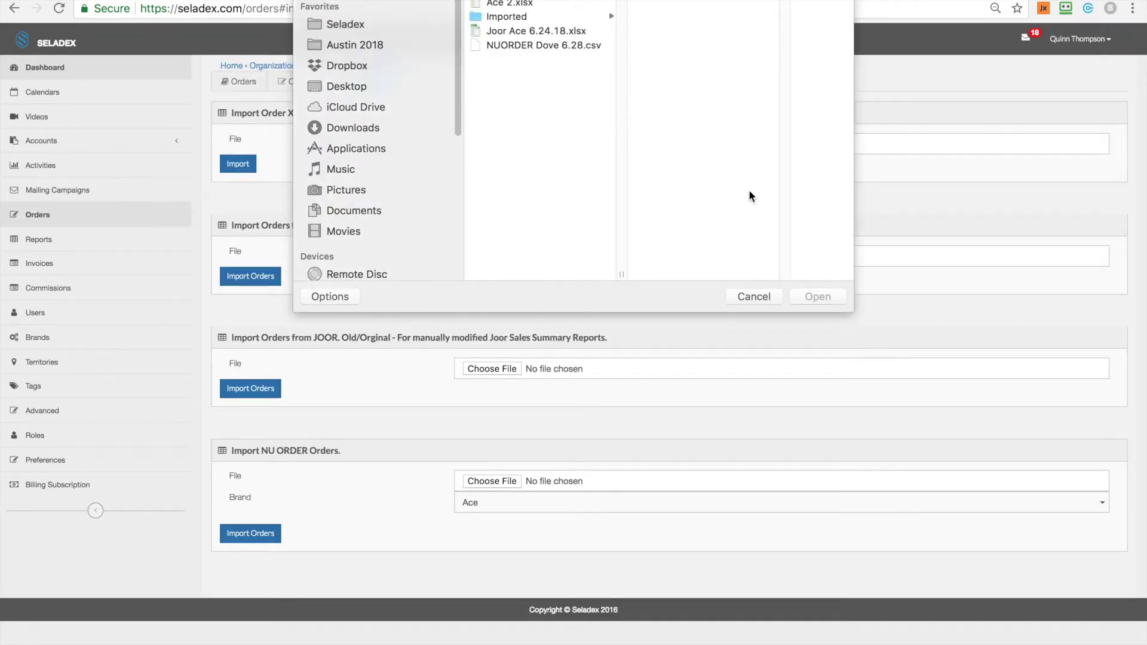
{"action": "left_click", "coordinate": [531, 33]}
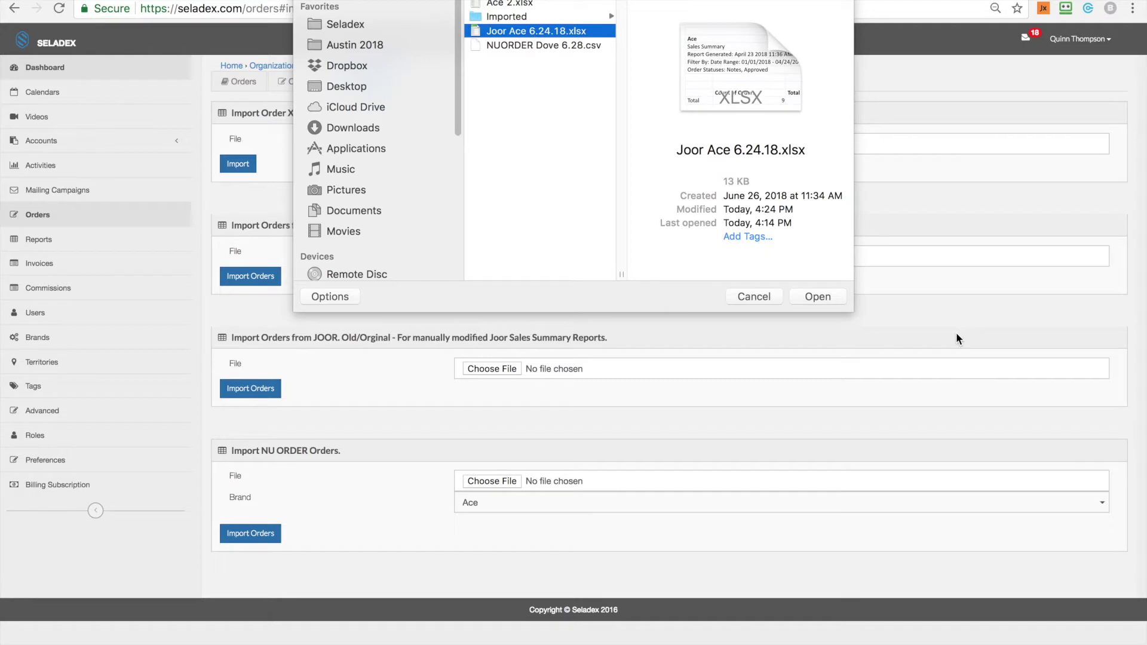
{"action": "left_click", "coordinate": [831, 297]}
{"action": "left_click", "coordinate": [270, 282]}
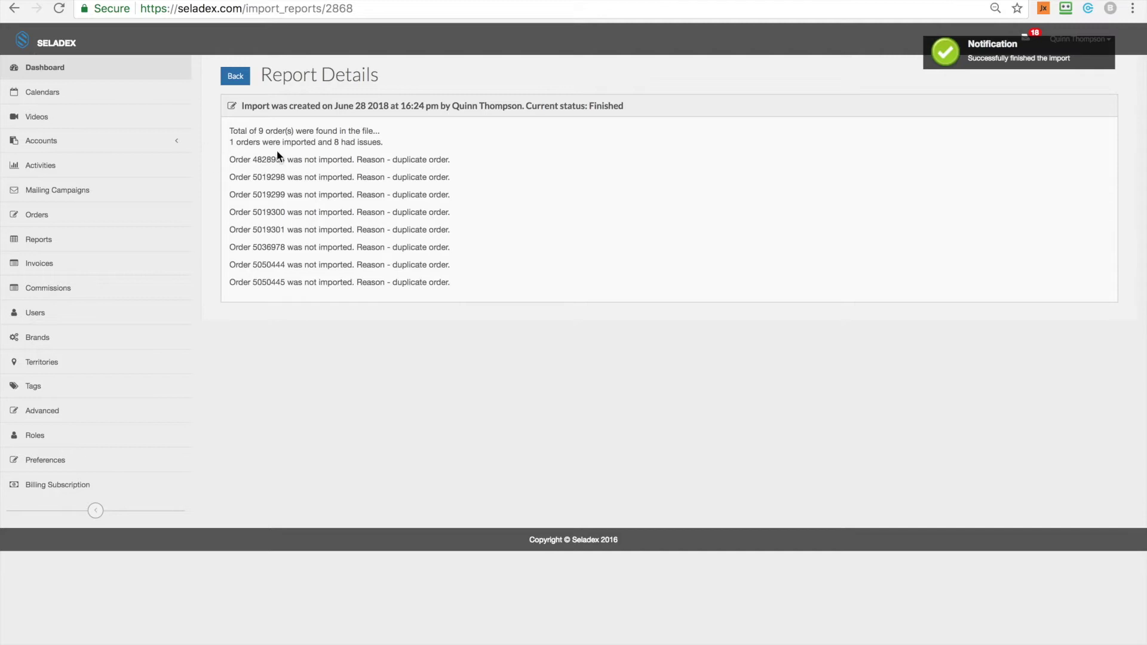
{"action": "left_click_drag", "start_coordinate": [467, 168], "coordinate": [477, 300]}
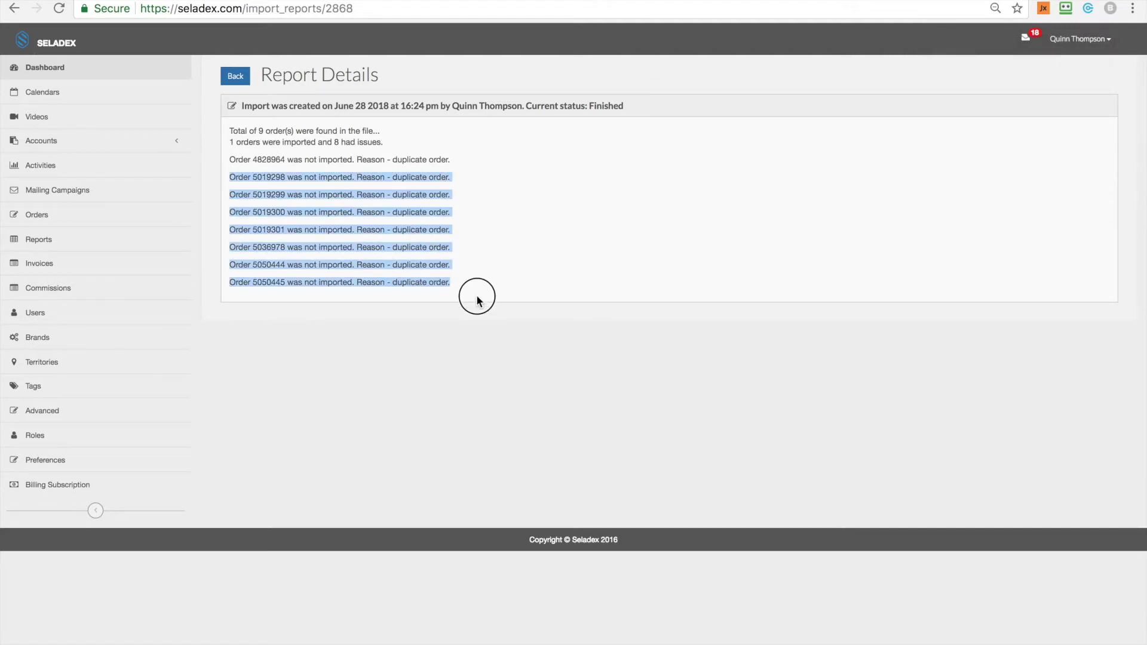
{"action": "left_click", "coordinate": [482, 358]}
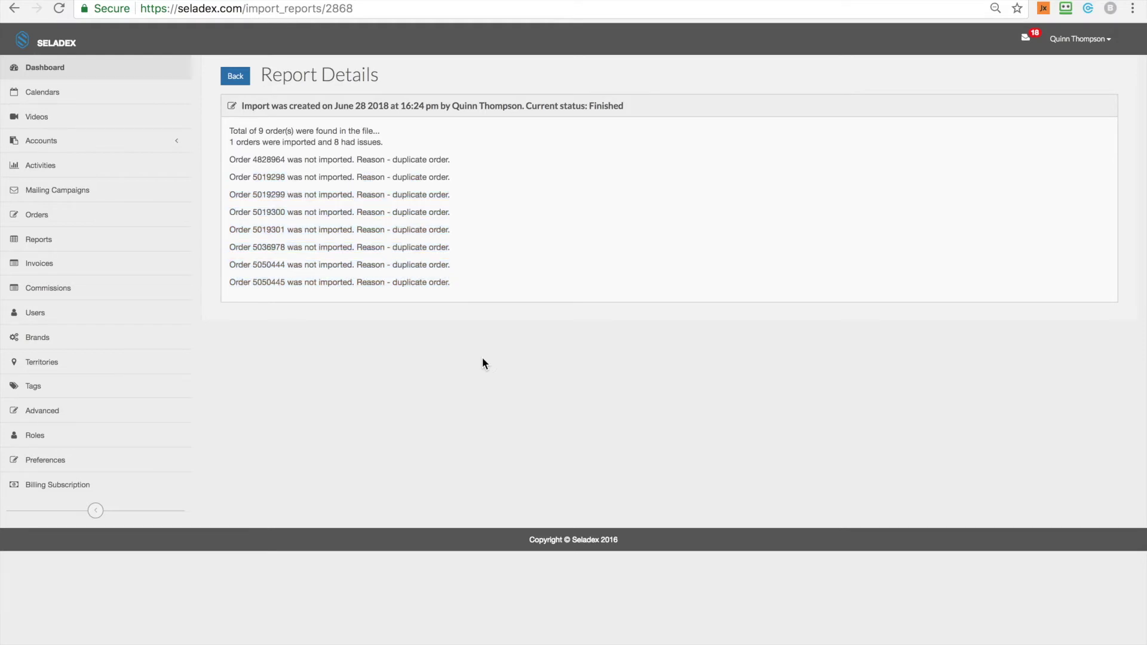
- Filter the Seladex orders table to brand Ace with order dates from 6/23 to 6/23
{"action": "left_click", "coordinate": [66, 224]}
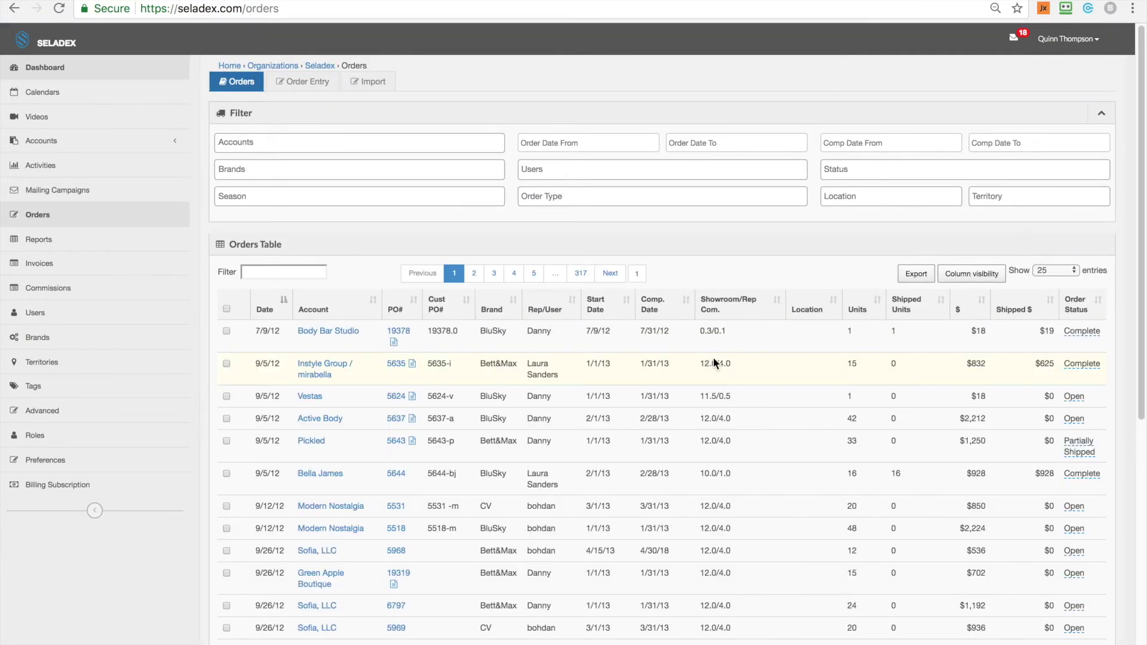
{"action": "left_click", "coordinate": [306, 171]}
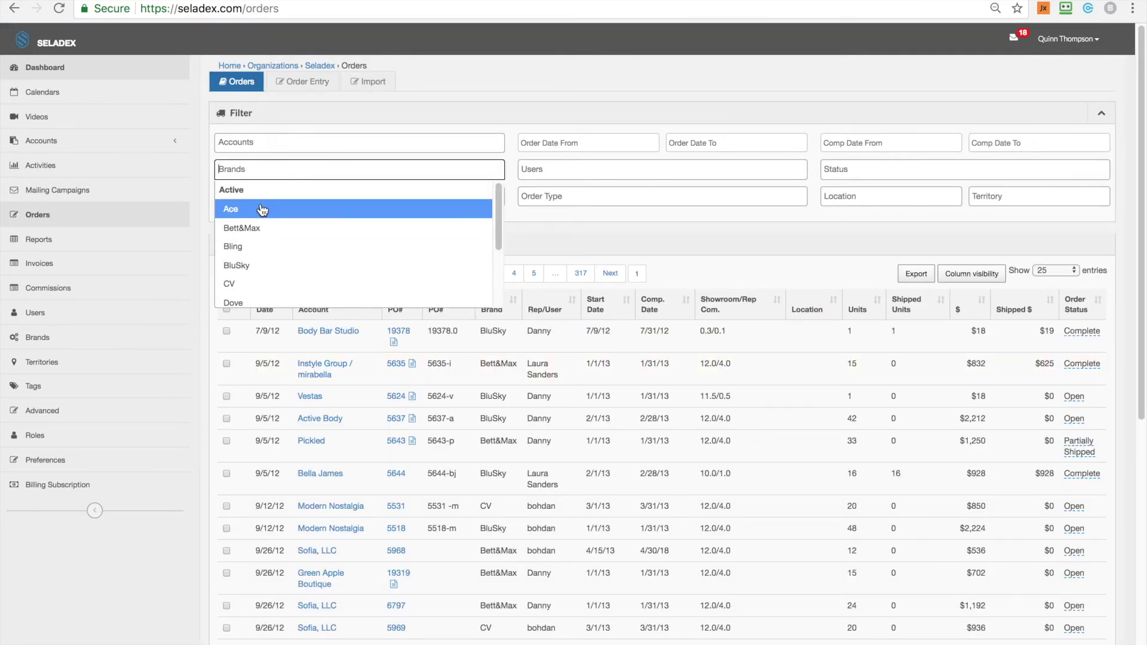
{"action": "left_click", "coordinate": [259, 206]}
{"action": "left_click", "coordinate": [564, 147]}
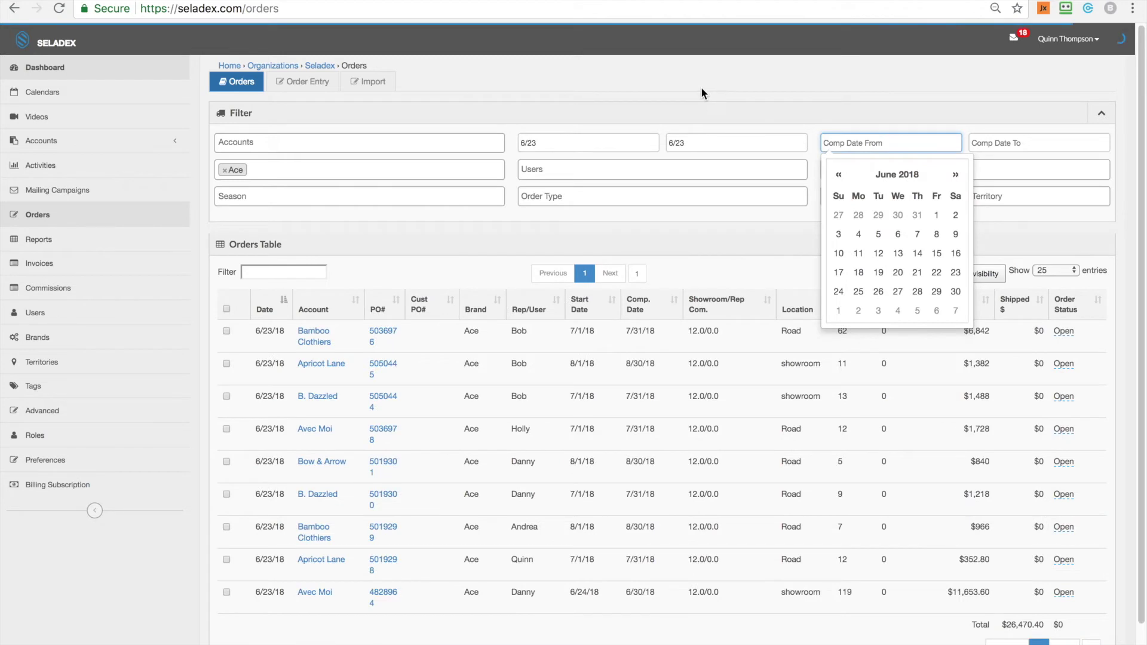
{"action": "left_click", "coordinate": [666, 89]}
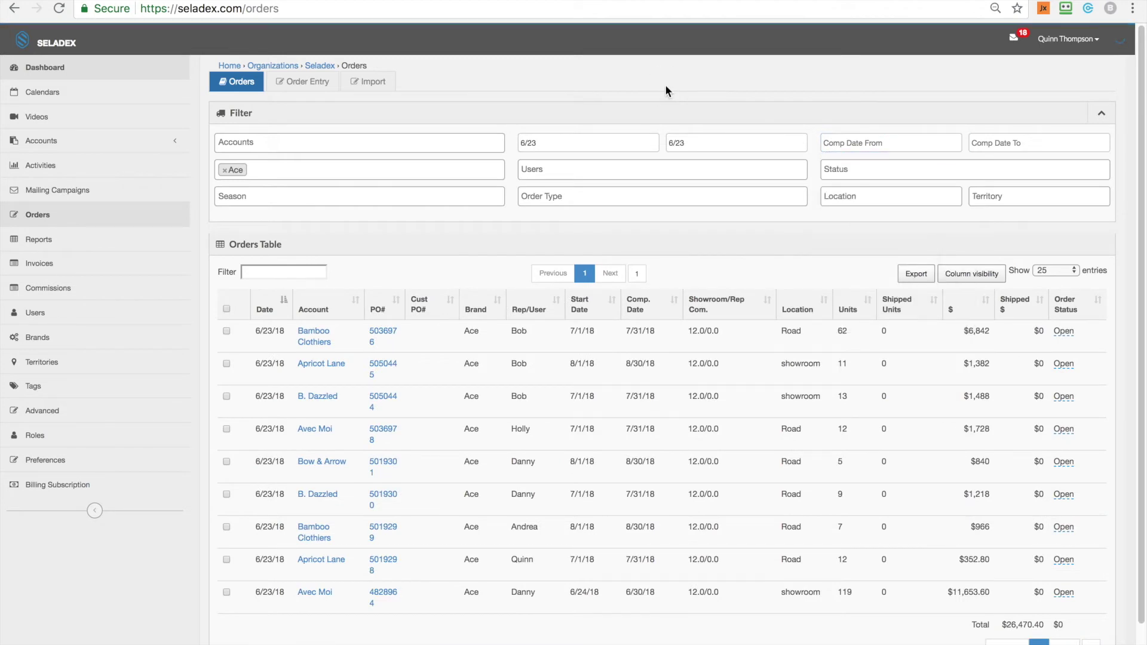